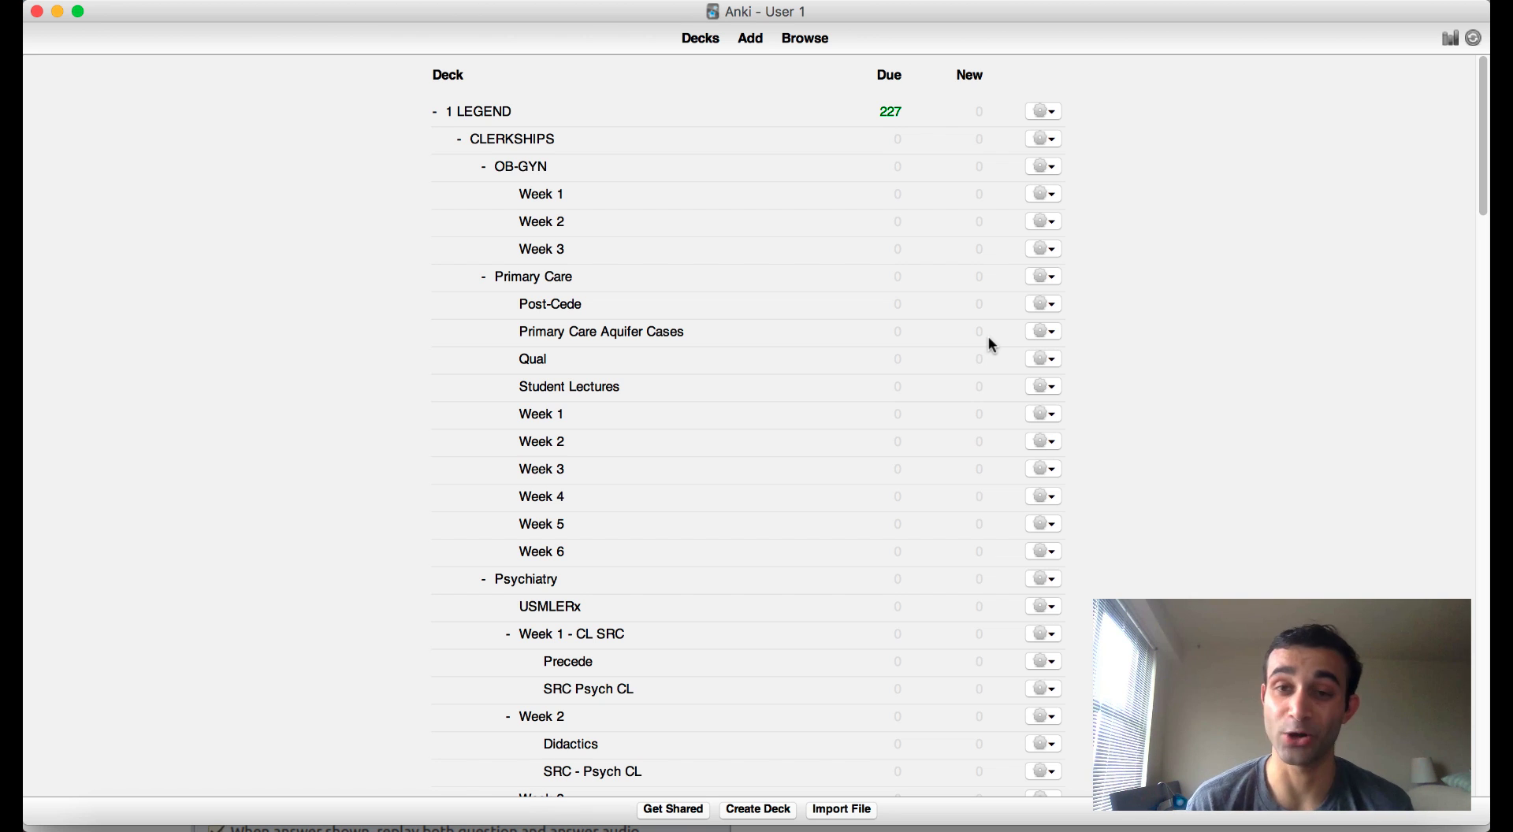
Collapse the 1 LEGEND deck's sub-decks so only top-level decks are listed.
scroll(988, 338, down, 20)
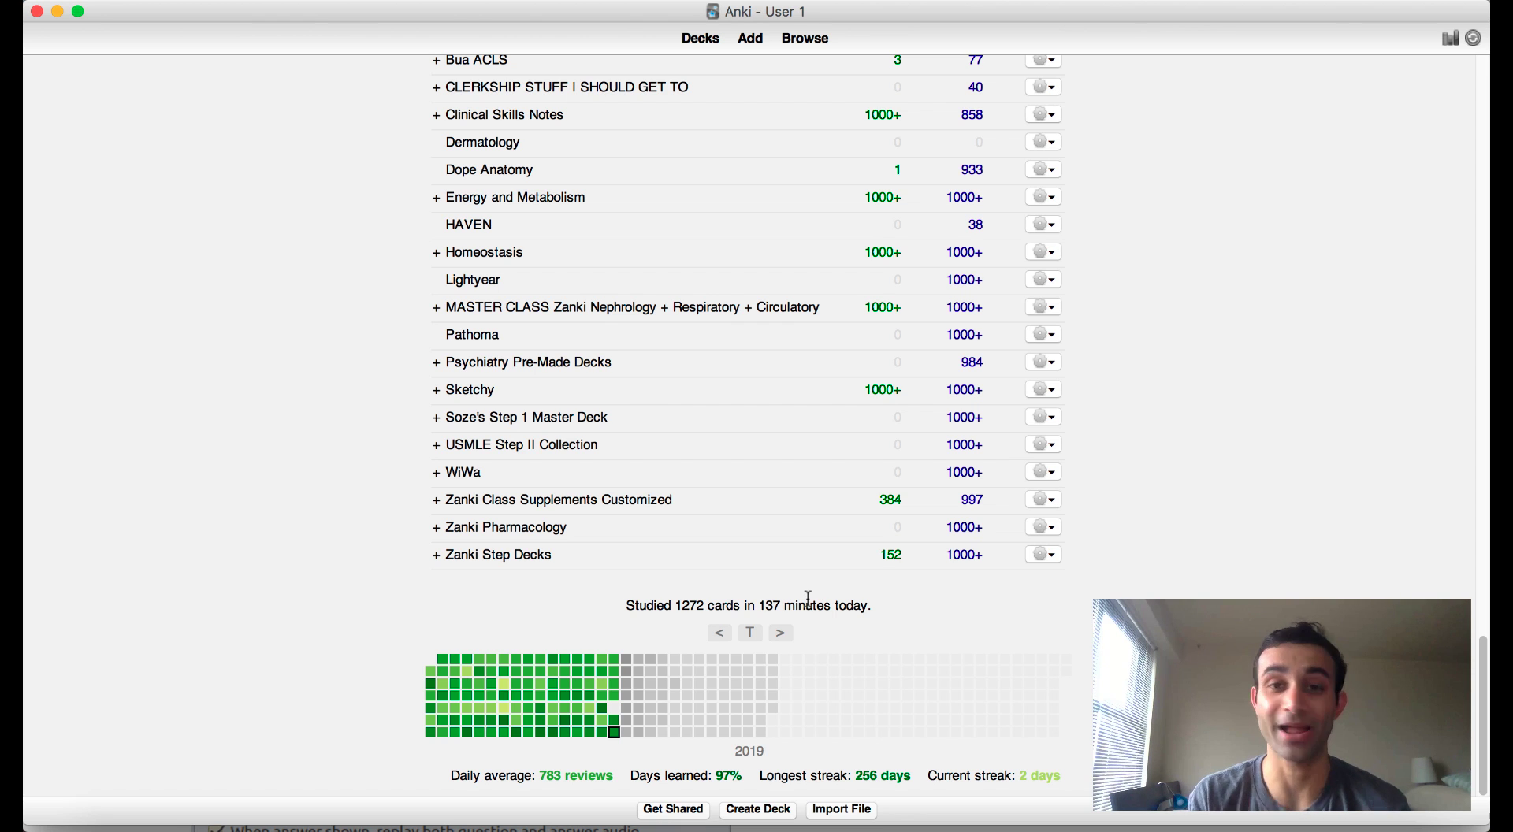
scroll(808, 598, up, 20)
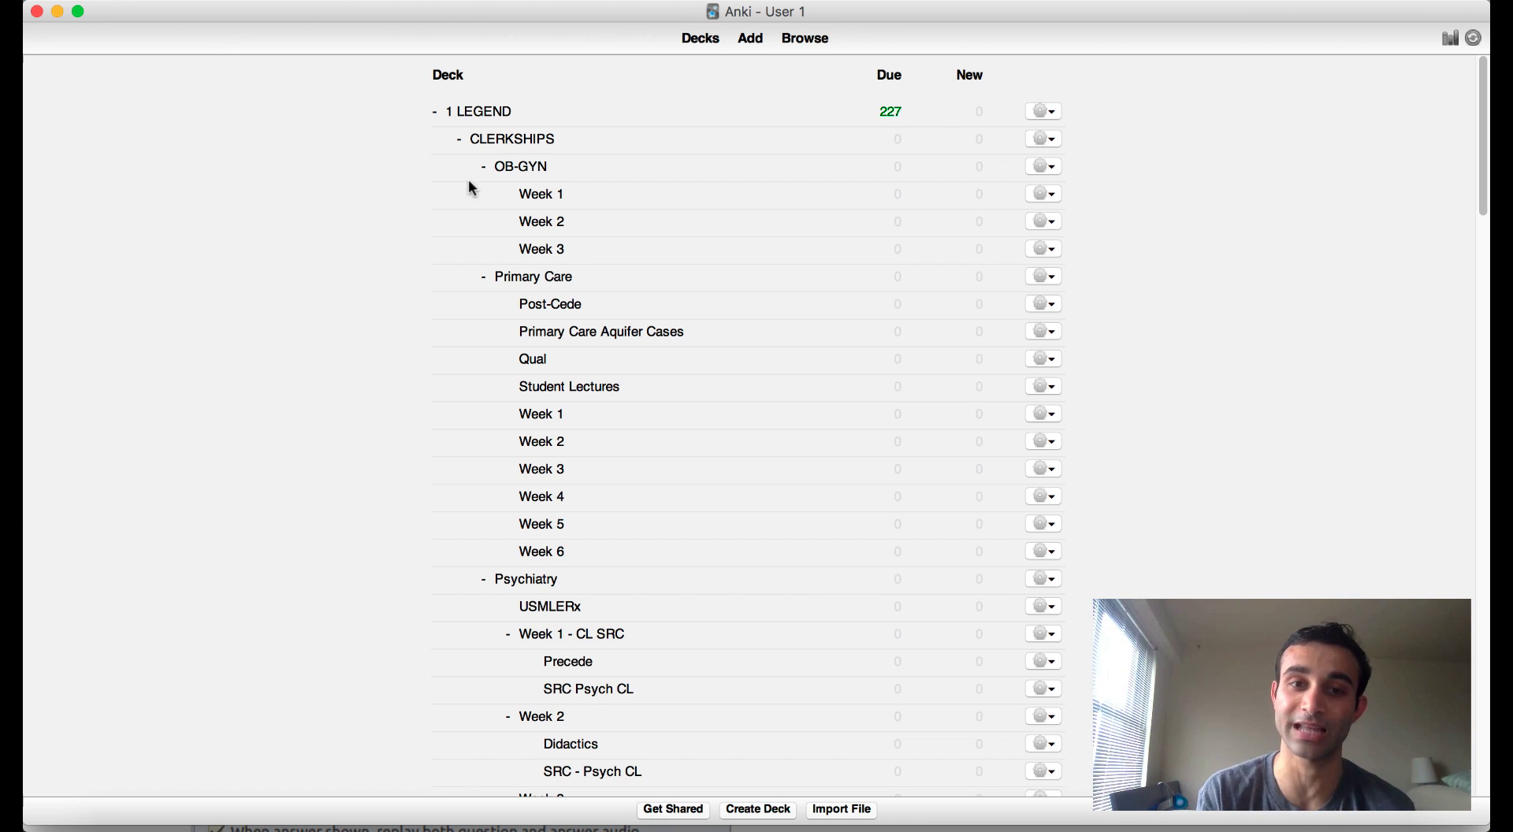
click(434, 116)
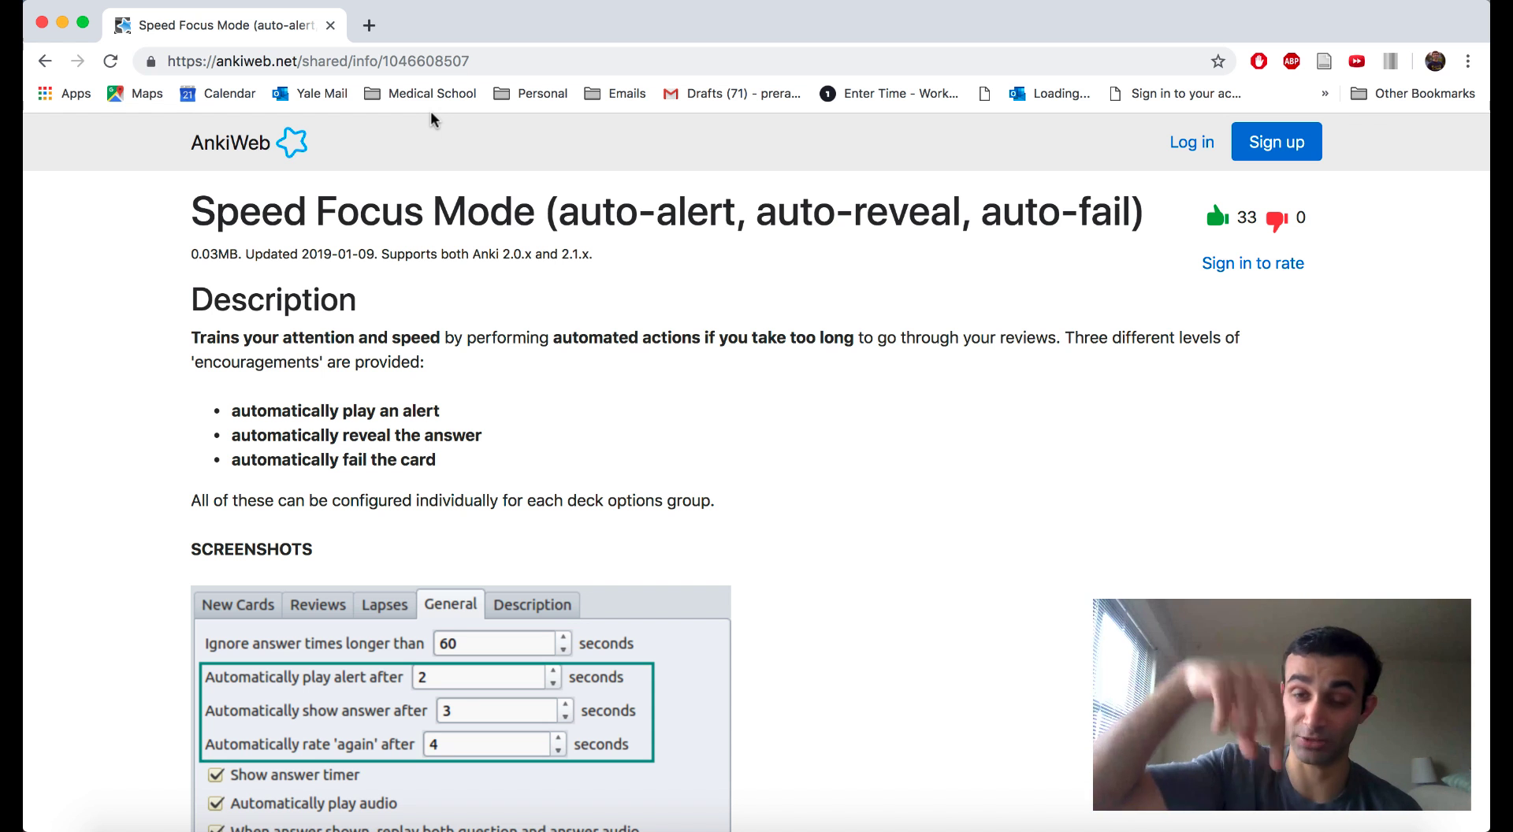
scroll(641, 309, down, 20)
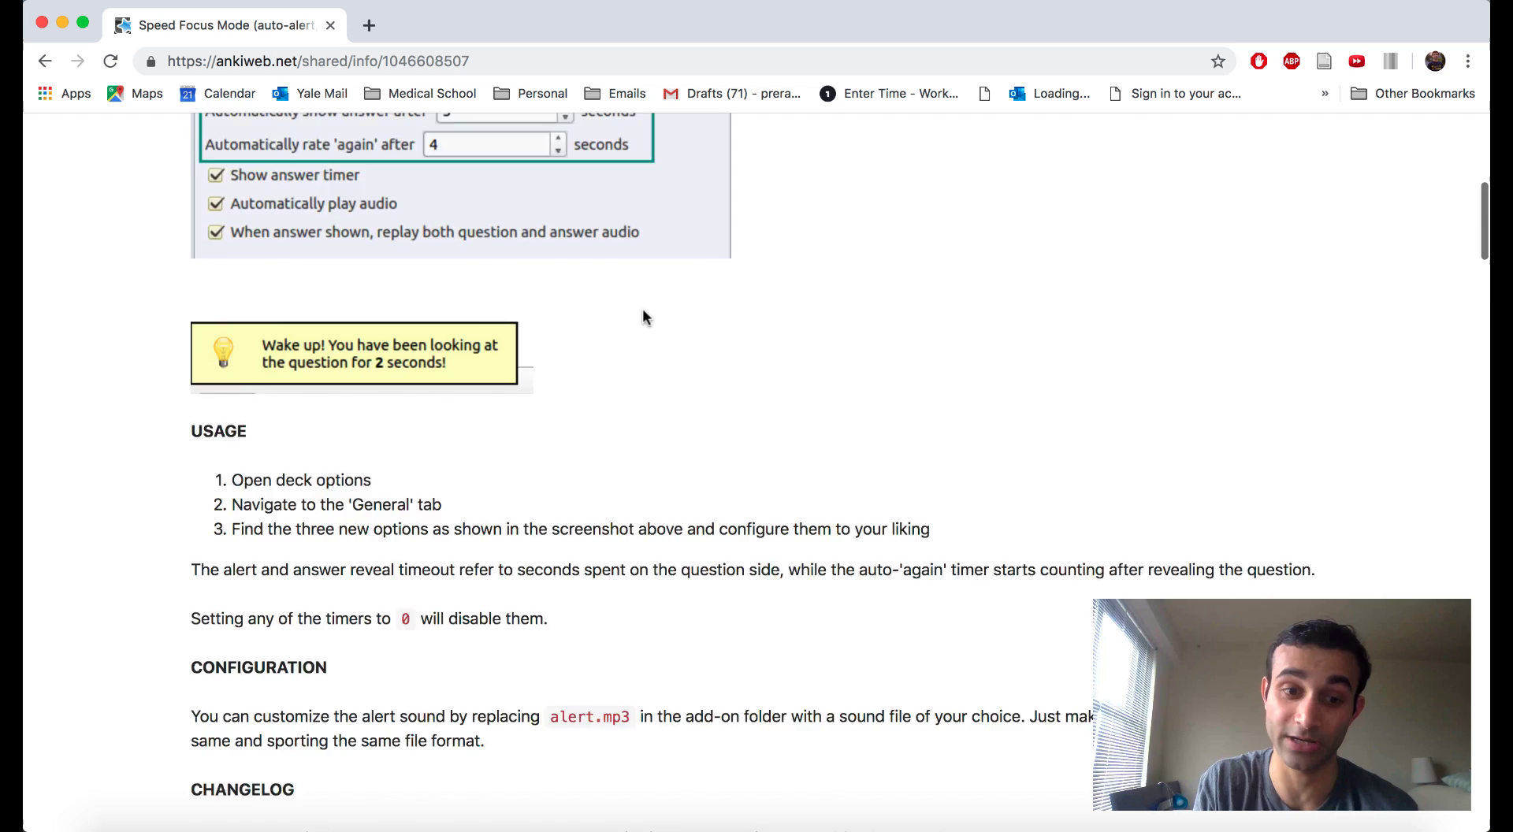
scroll(642, 309, down, 2)
double_click(278, 609)
key(super+c)
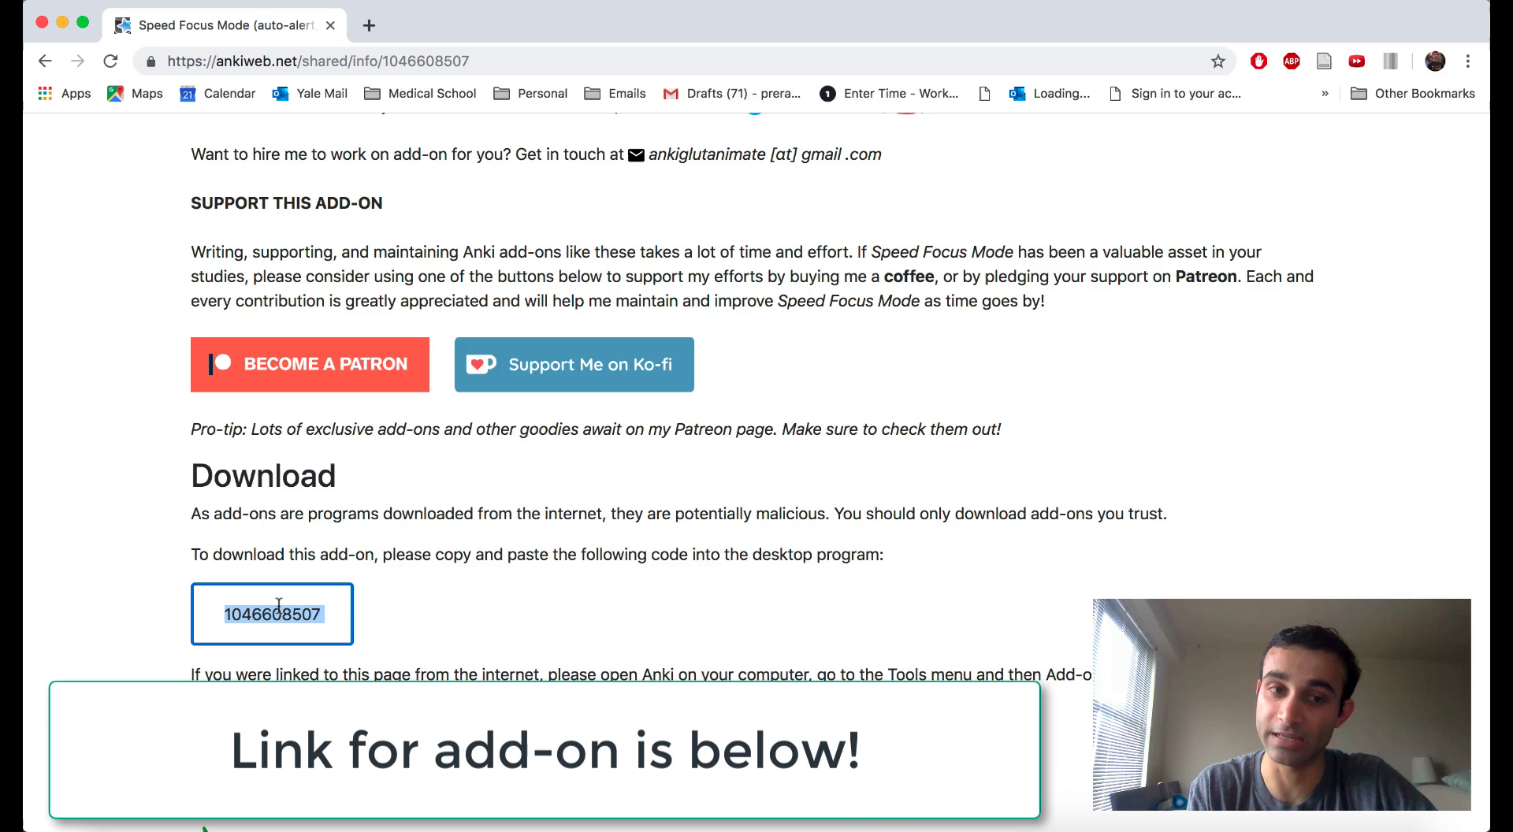
key(super+Tab)
click(271, 0)
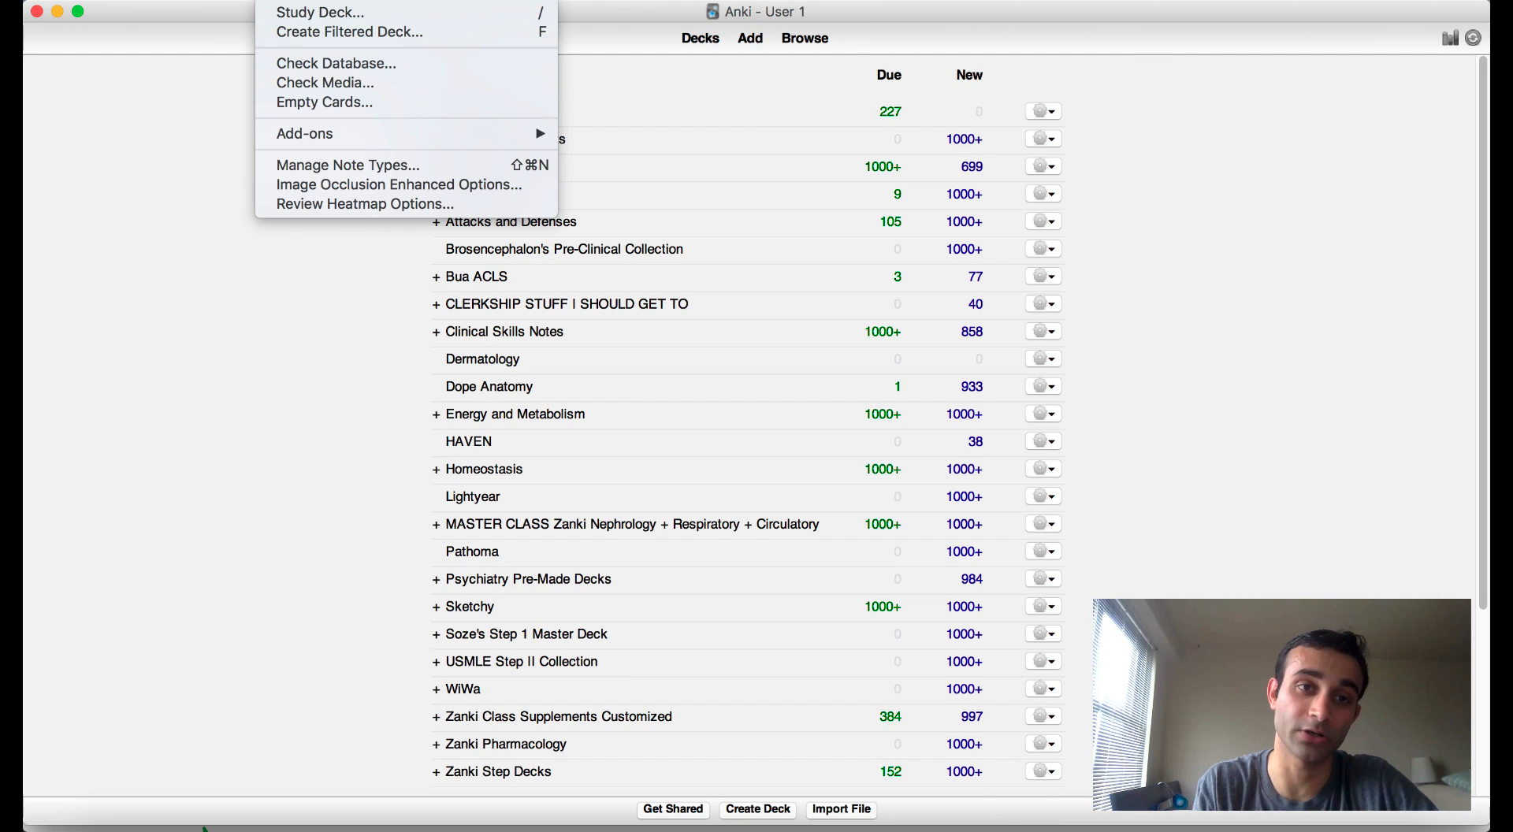
mouse_move(347, 133)
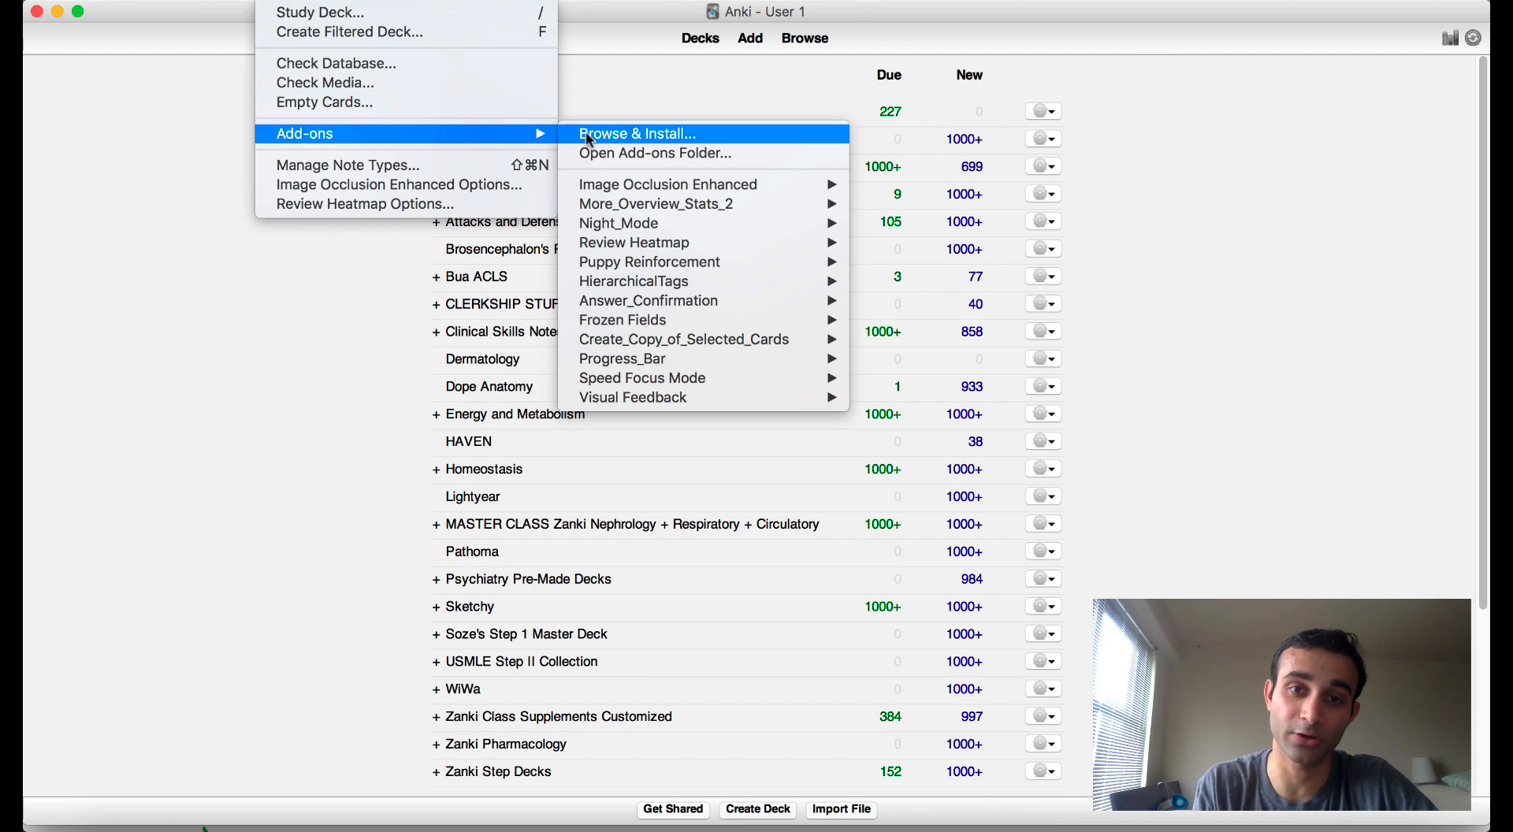
click(607, 137)
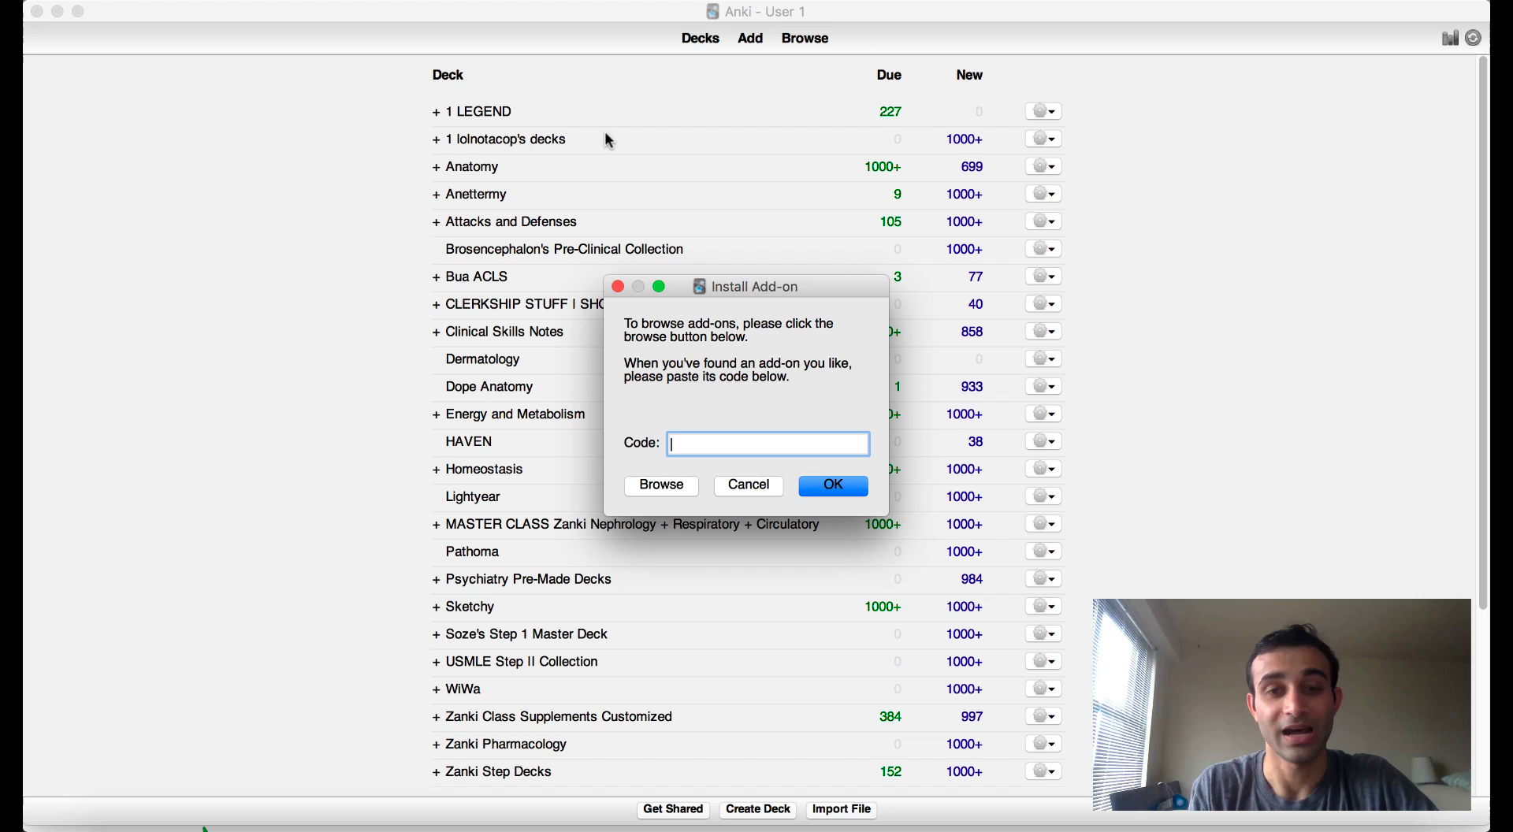
key(super+v)
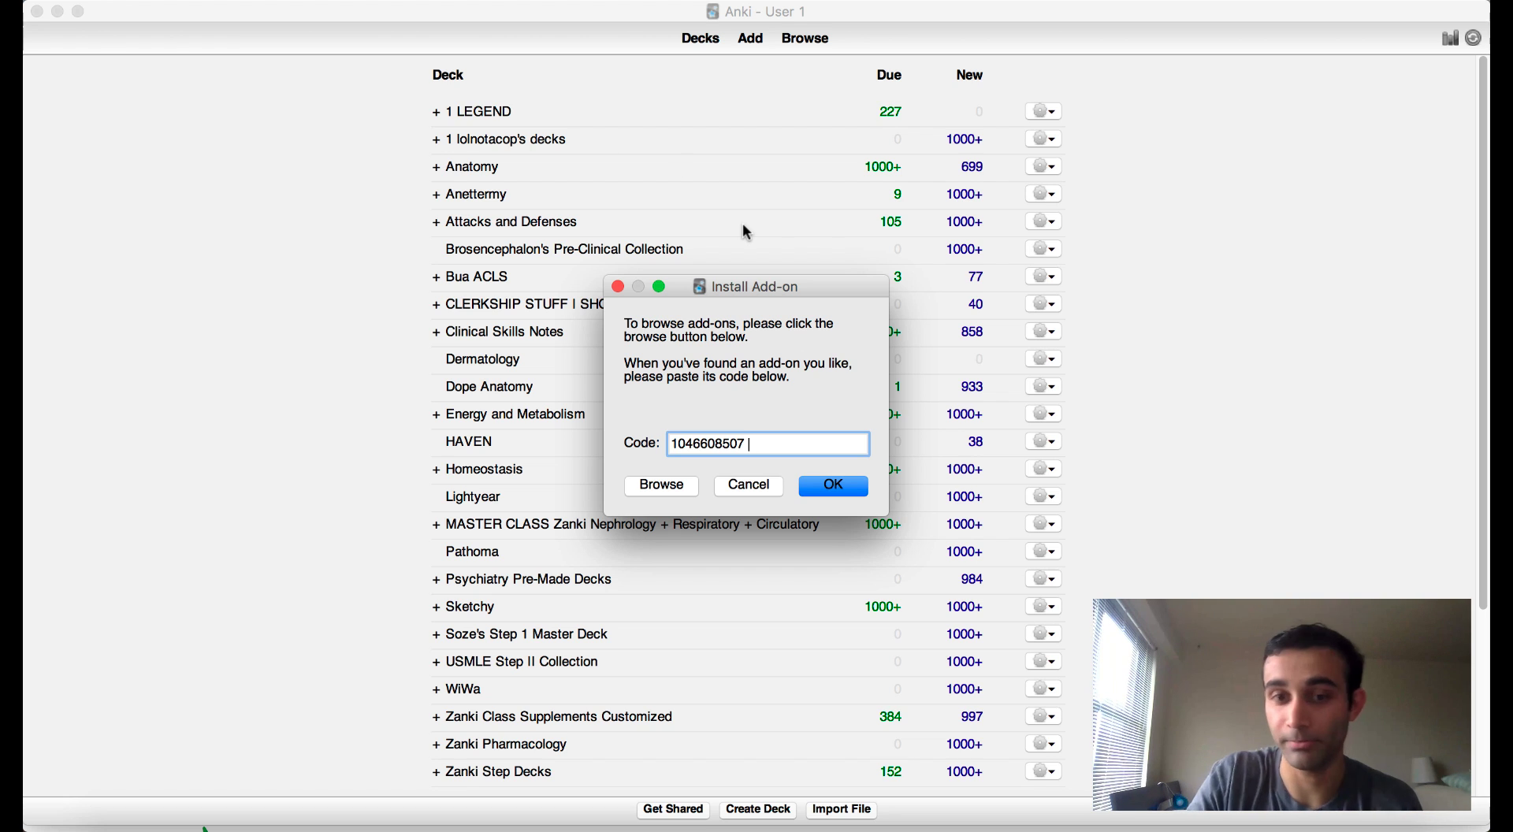
key(Return)
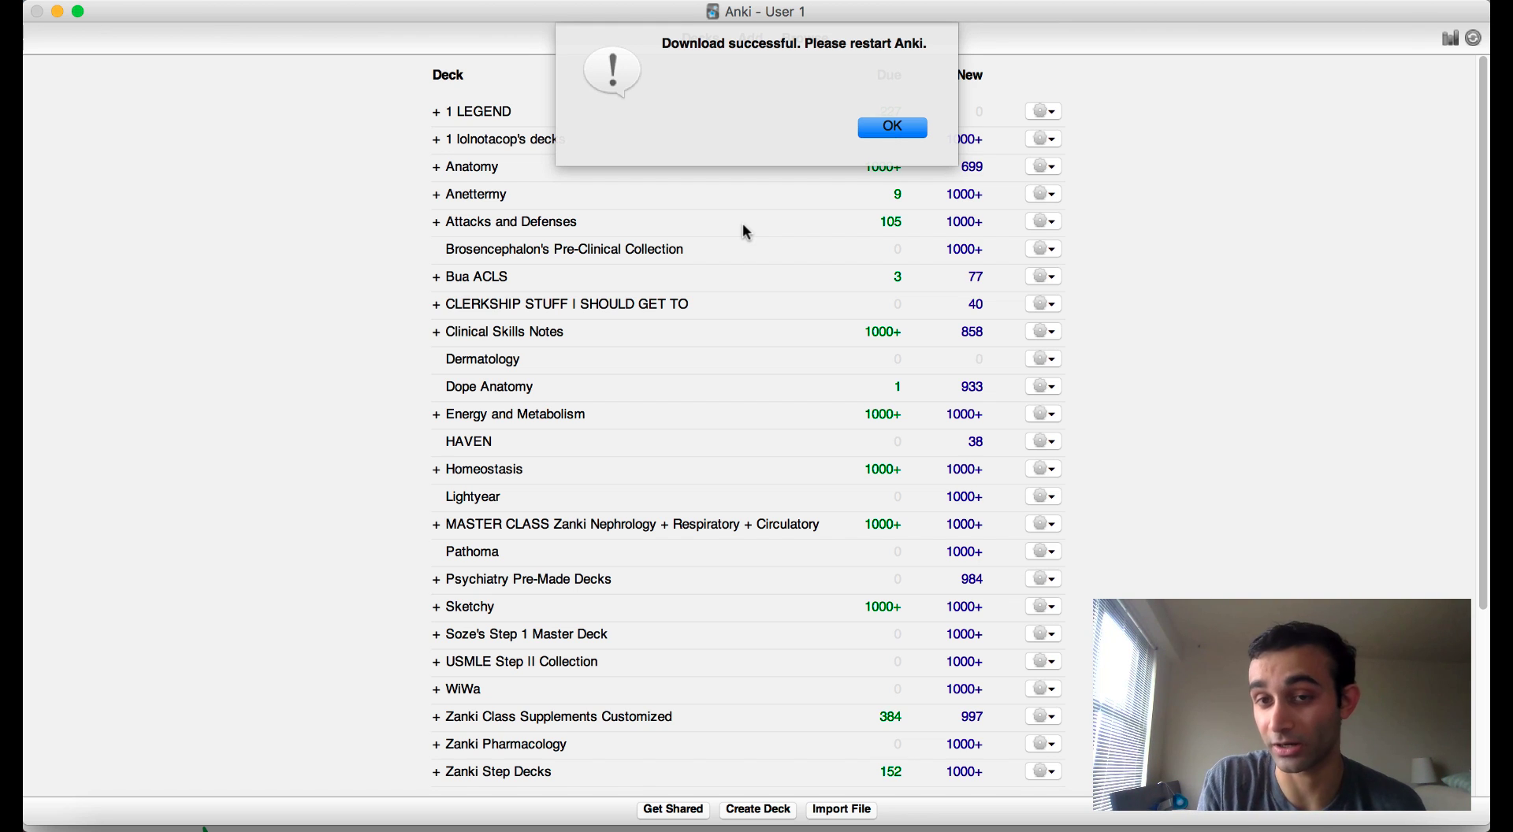
key(Return)
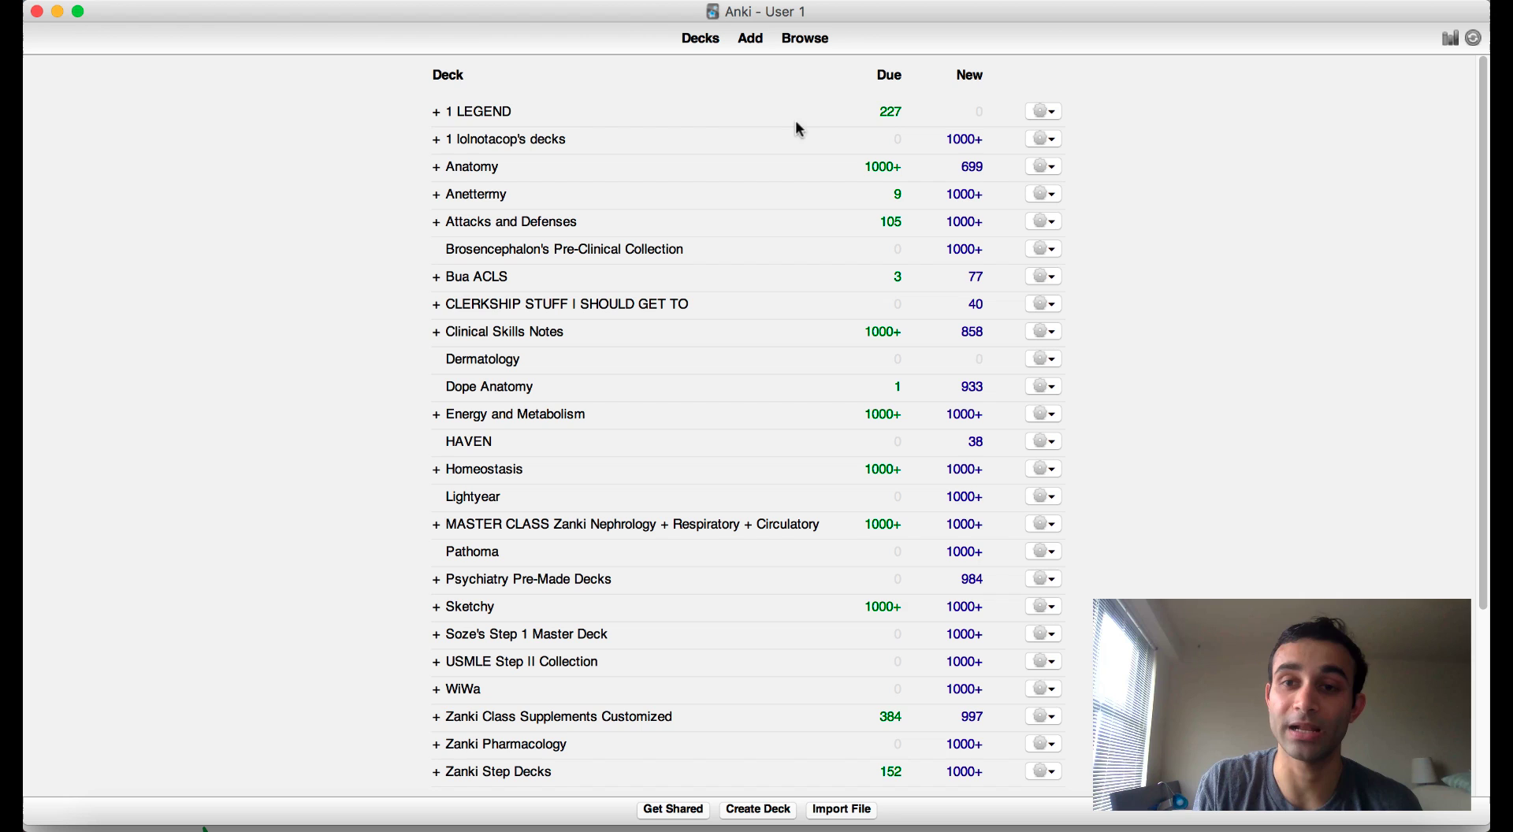
Open the 1 LEGEND deck's options on the General tab with the timer settings.
click(1046, 112)
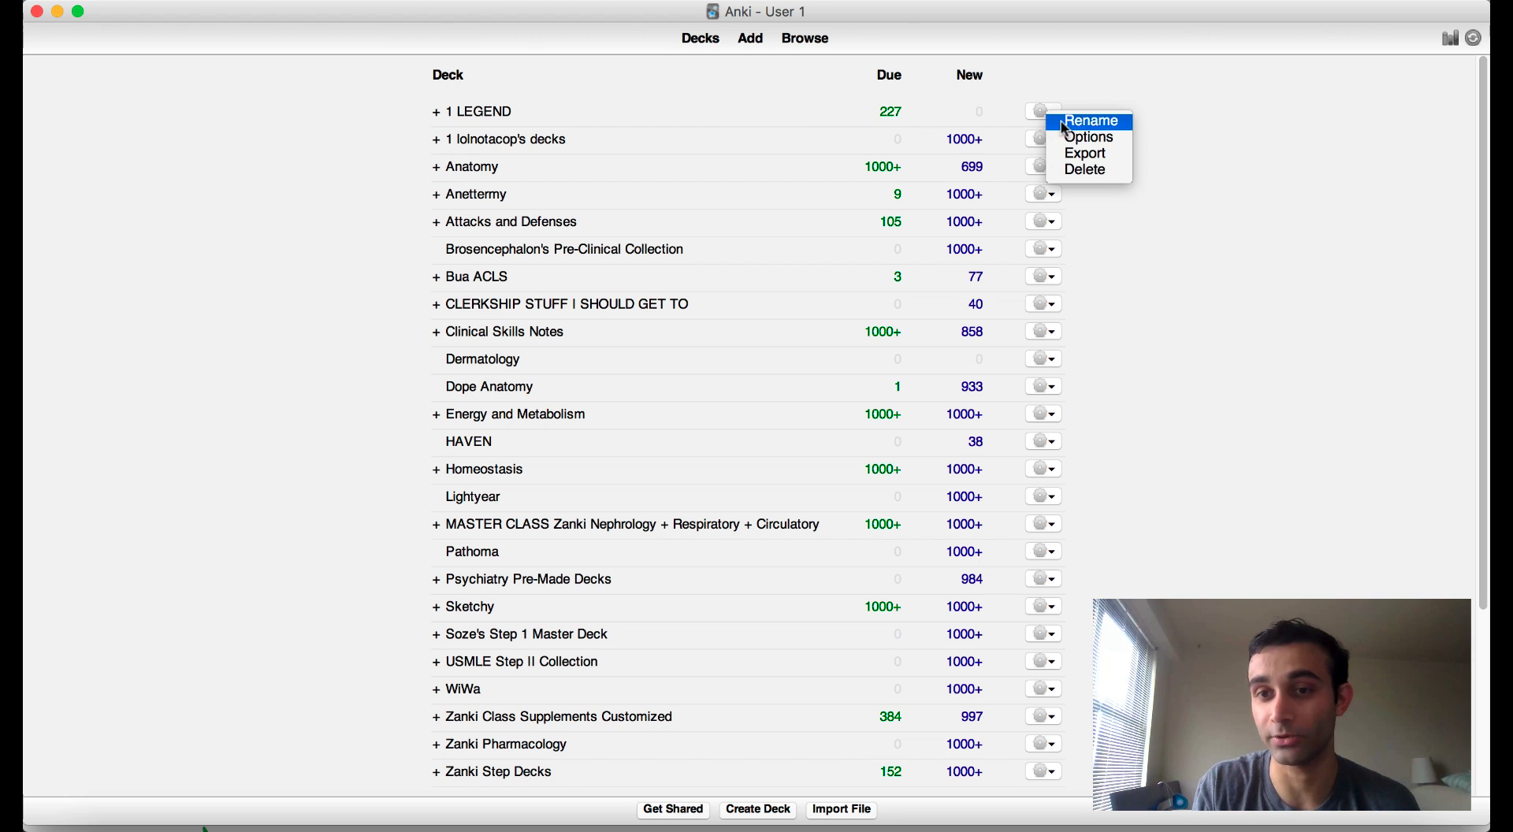
click(1086, 121)
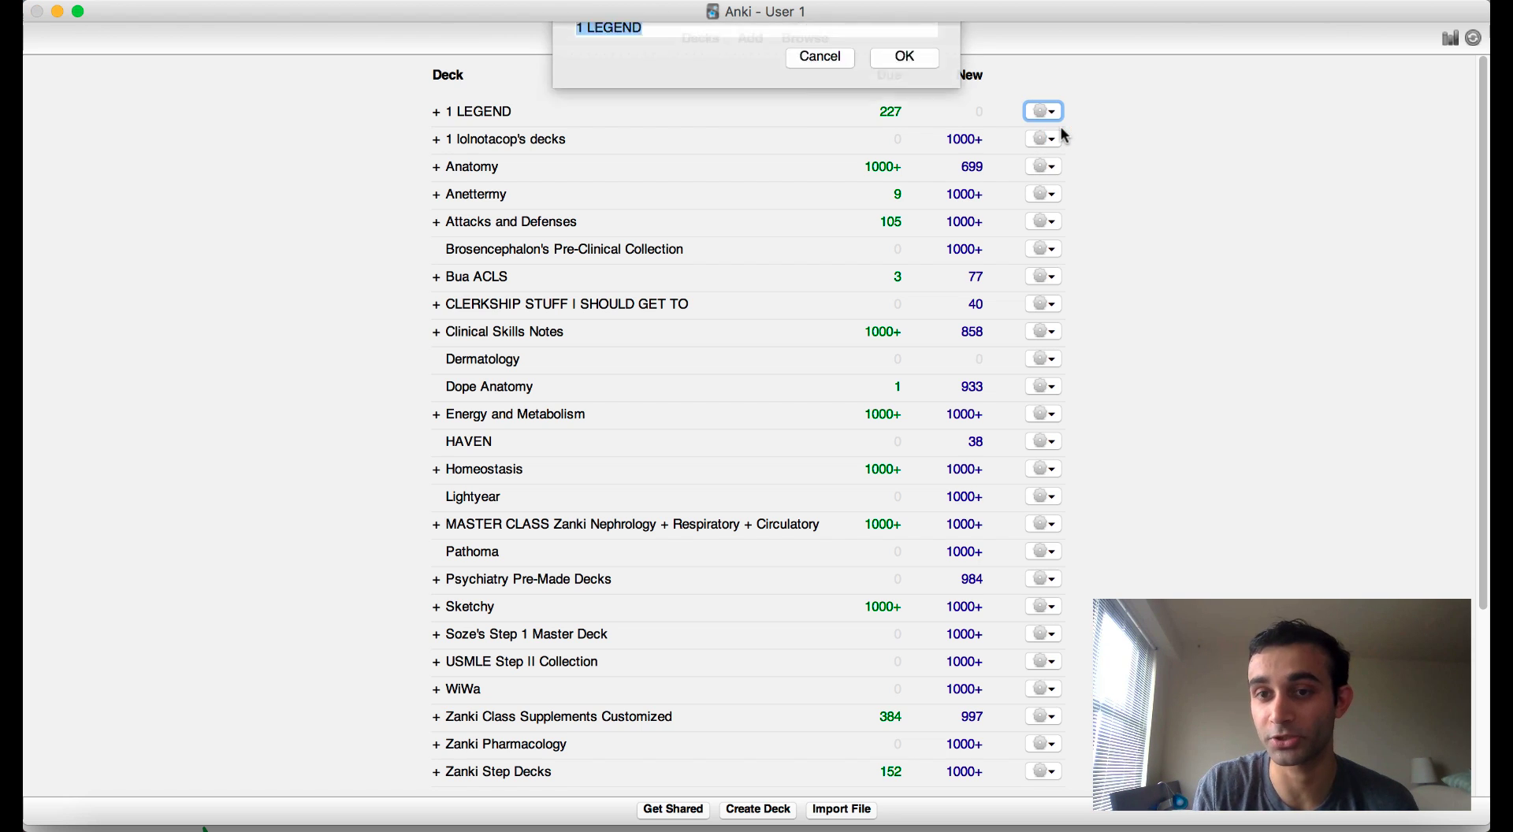
click(846, 110)
click(1045, 111)
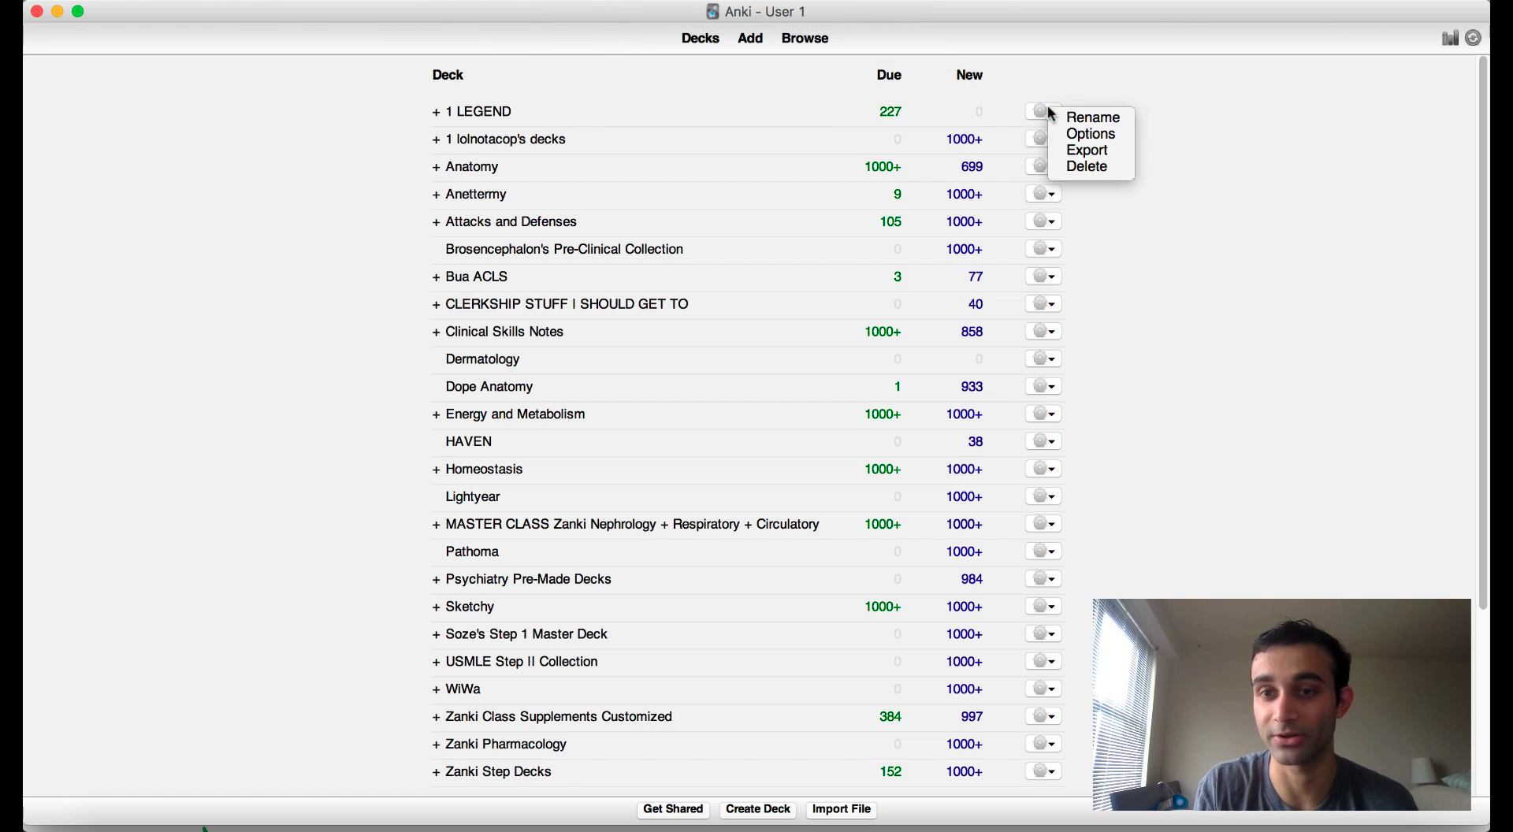
click(1090, 142)
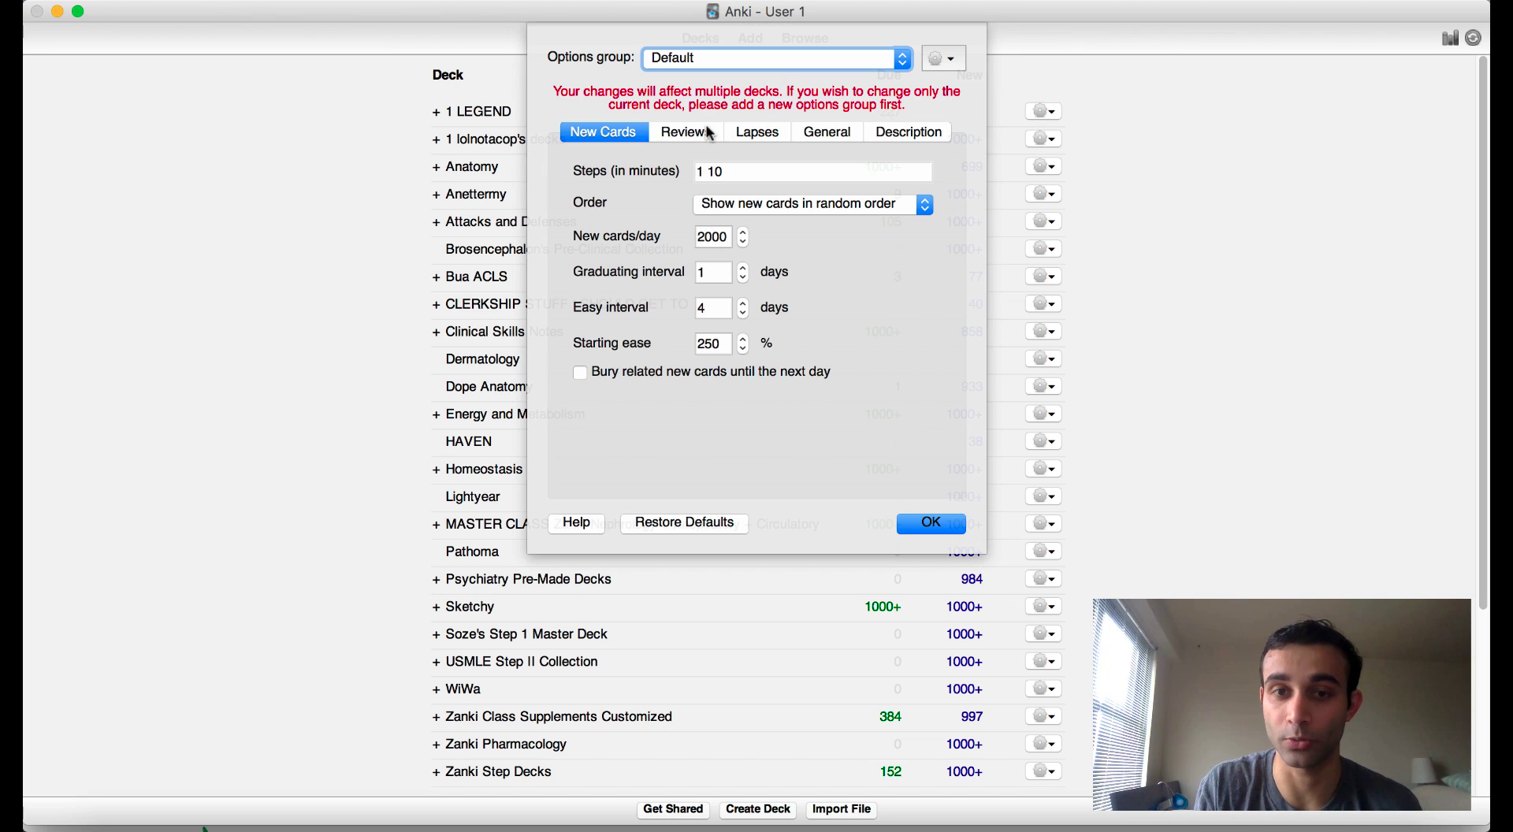
click(708, 133)
click(807, 136)
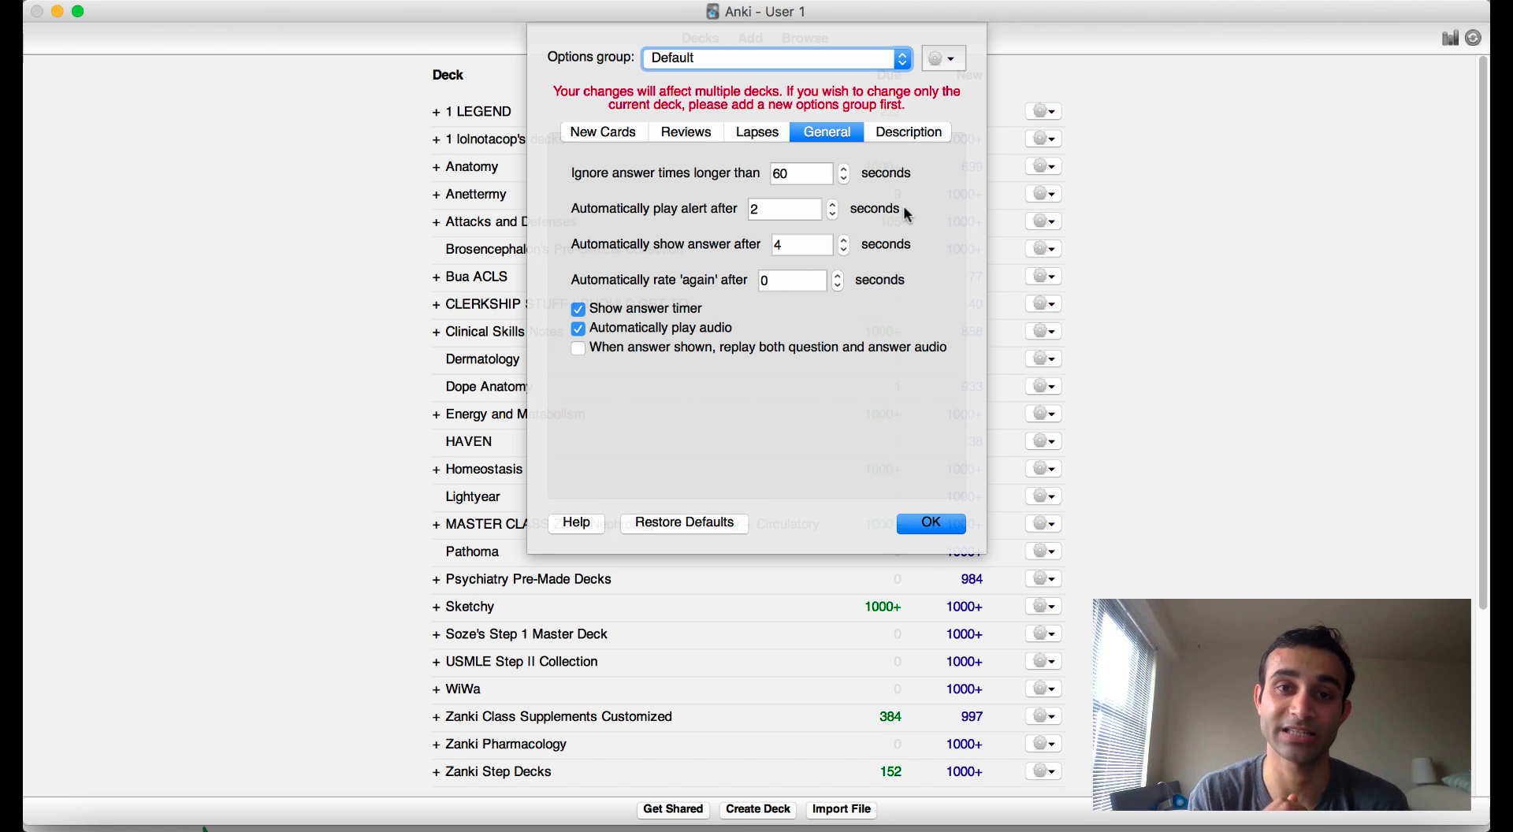
Check the timer fields: alert after 2 seconds, show answer after 4, auto-again 0.
click(790, 211)
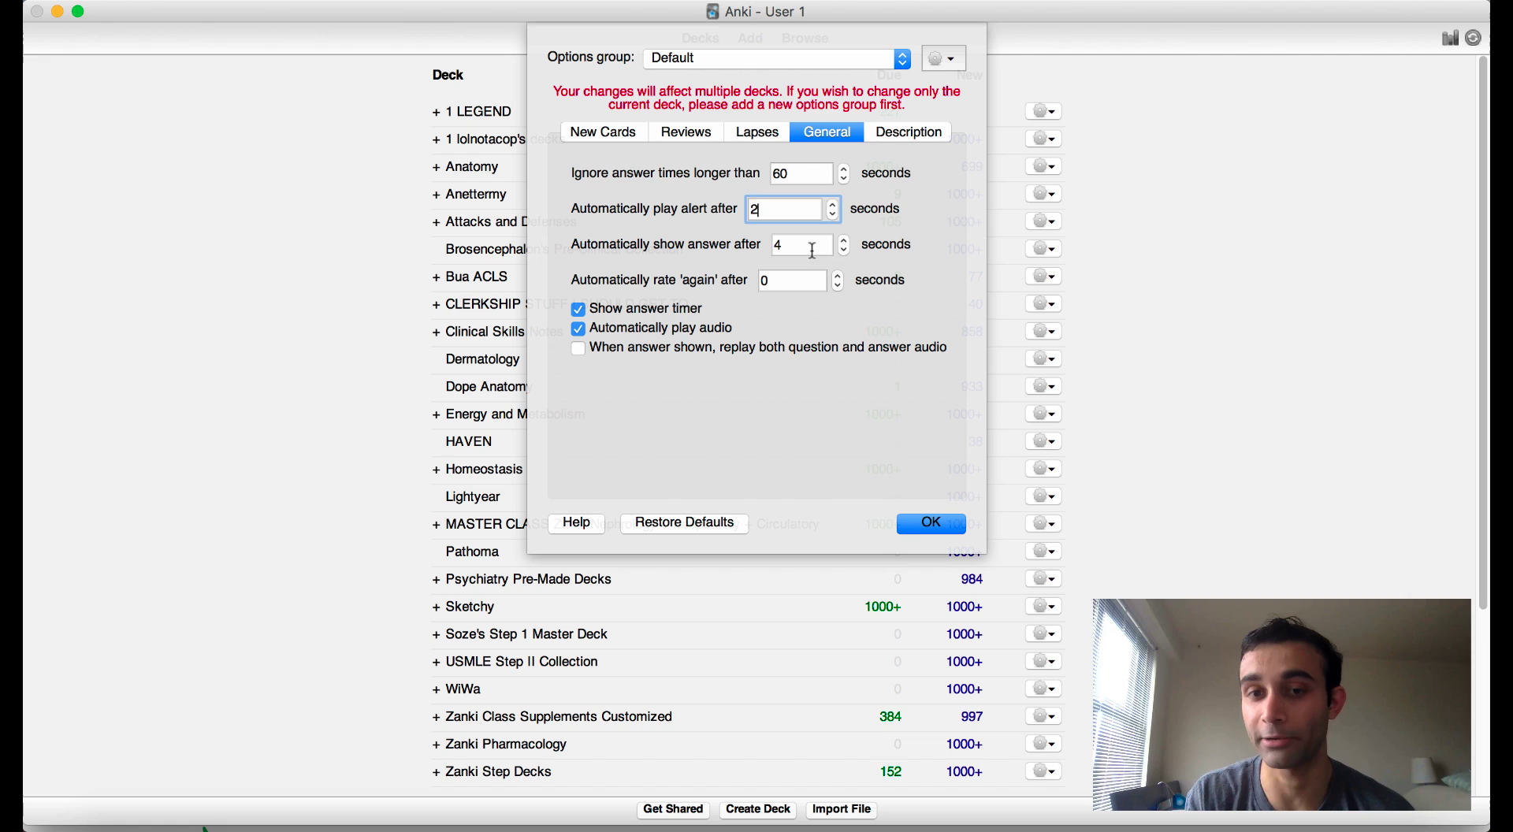
click(810, 245)
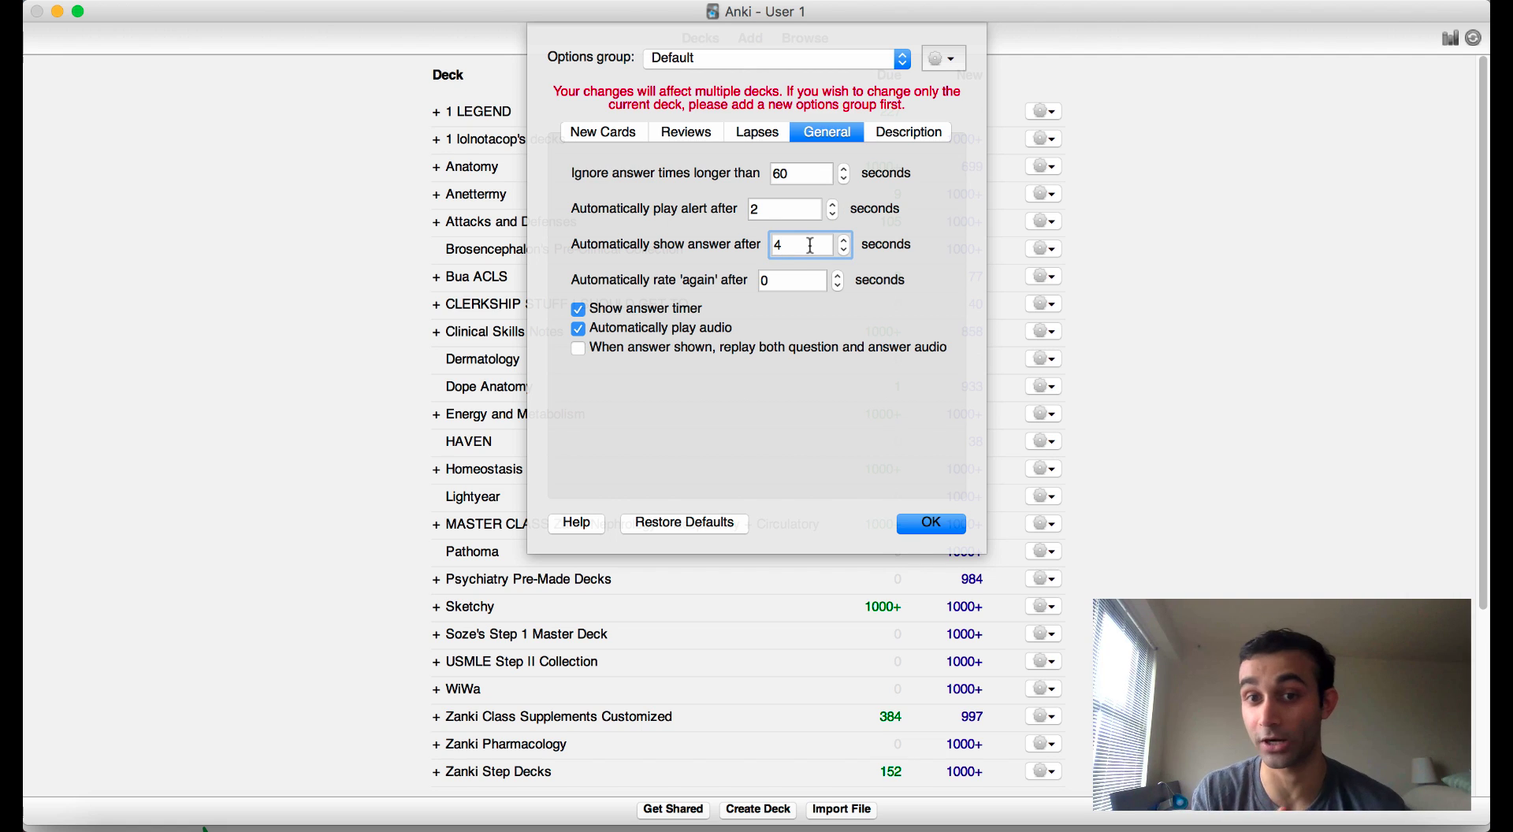
click(794, 280)
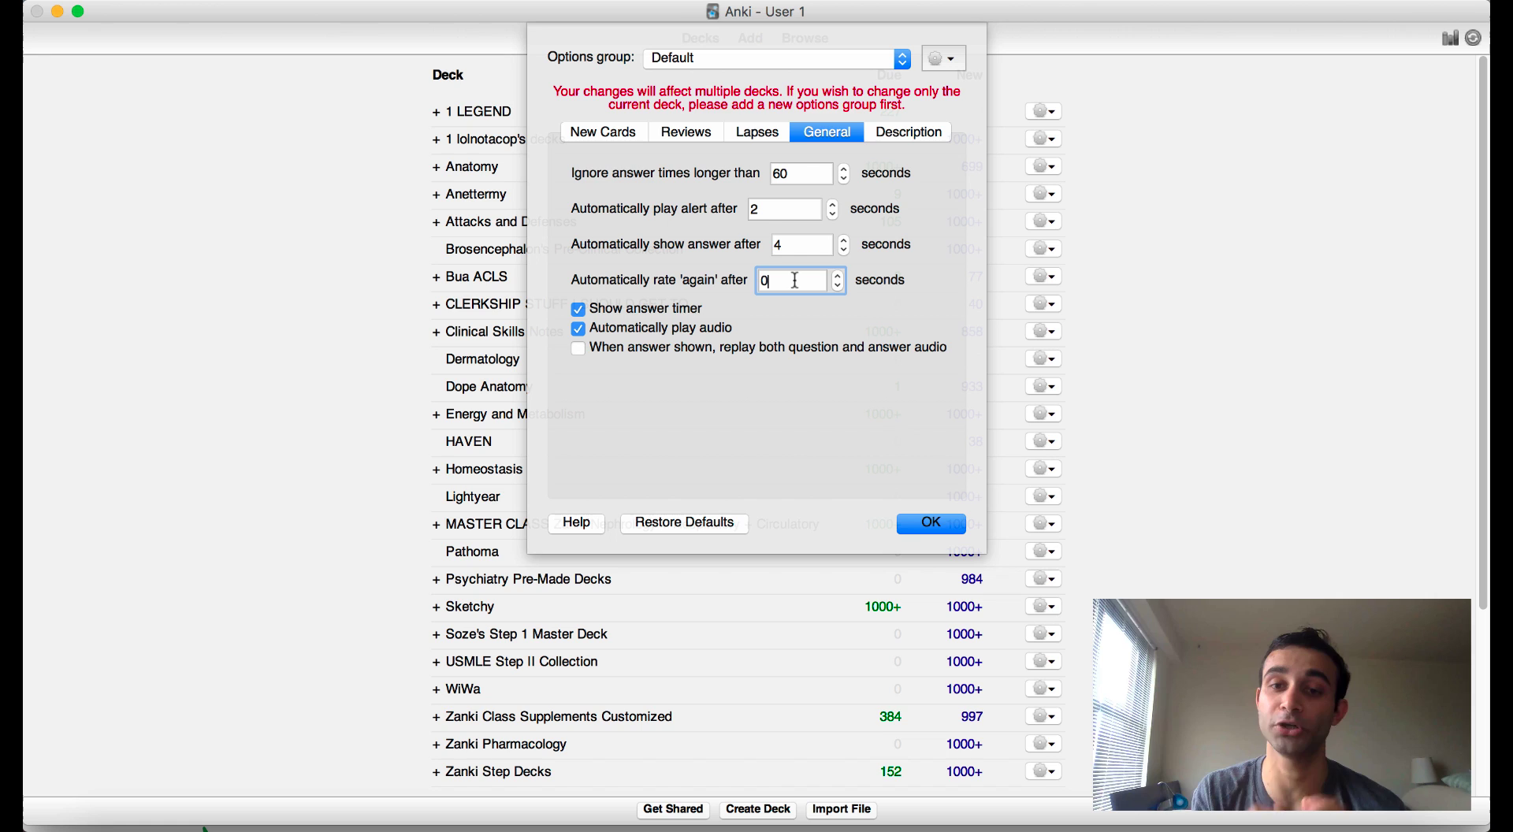
click(768, 211)
click(800, 236)
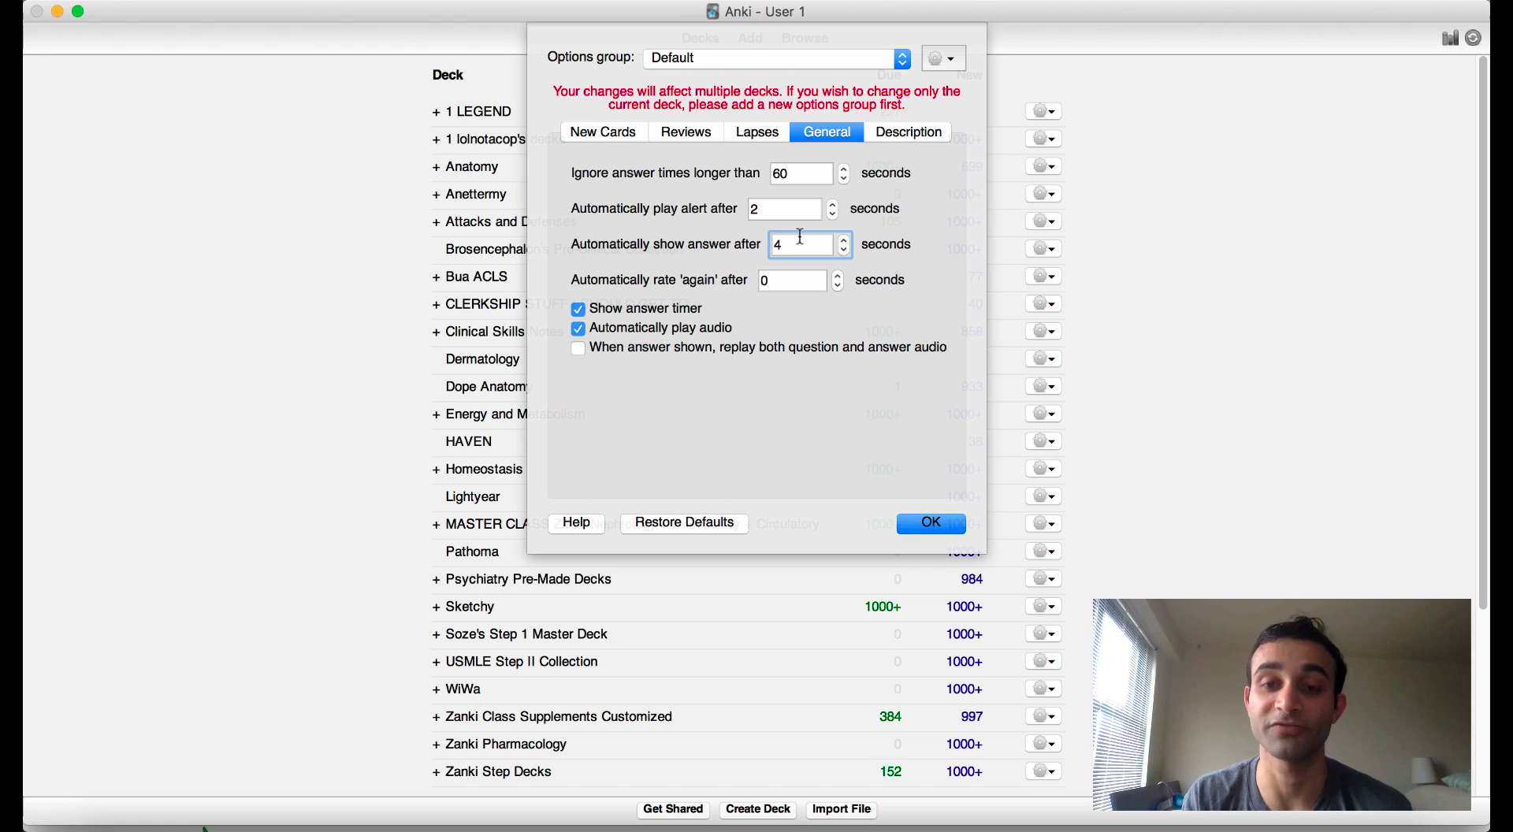
click(760, 208)
click(799, 238)
click(772, 203)
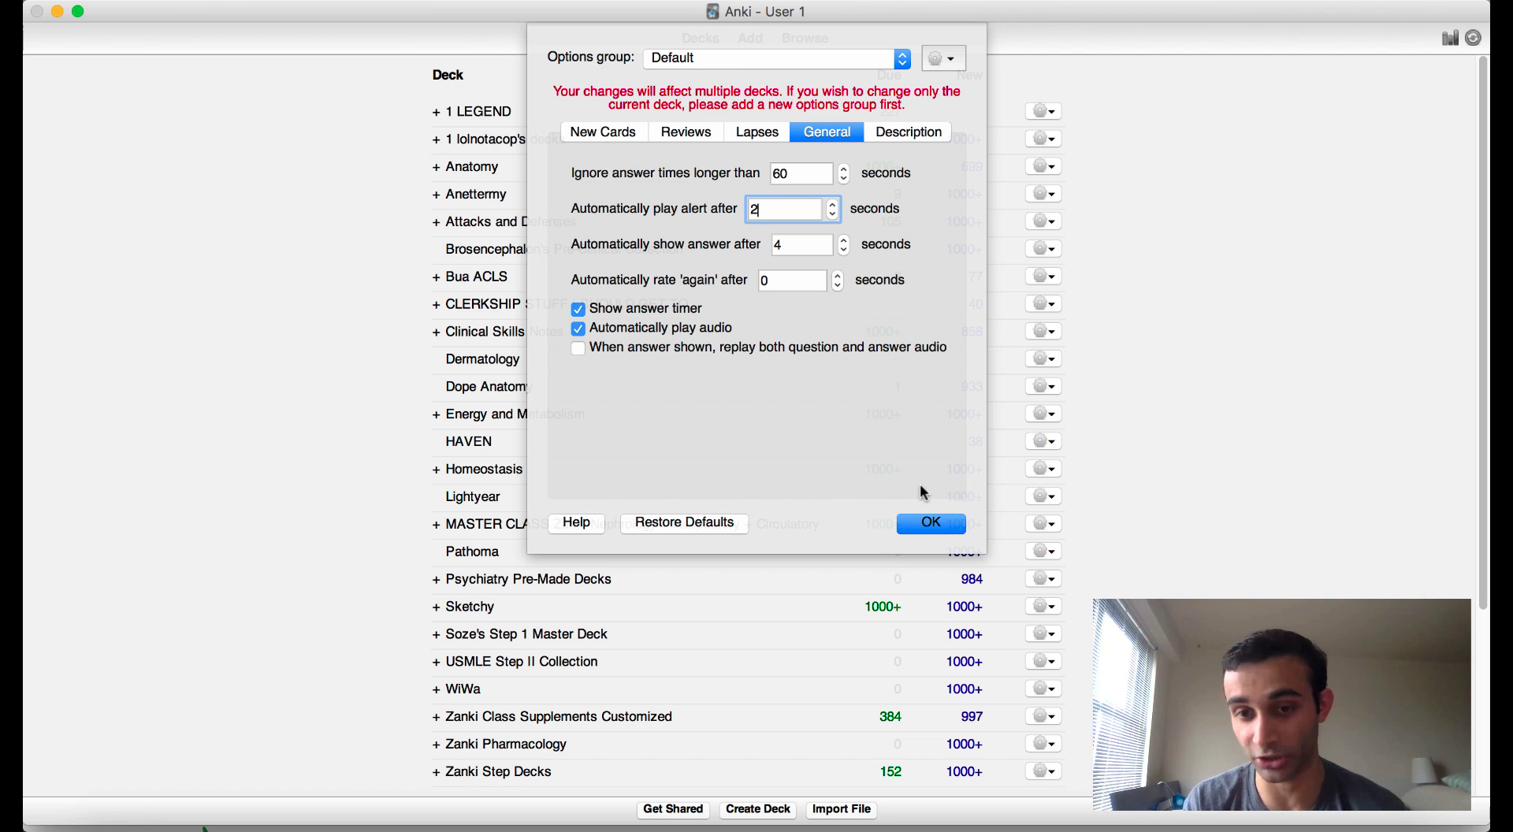
Confirm the deck options with OK, keeping the 2 s alert and 4 s answer timers.
click(911, 526)
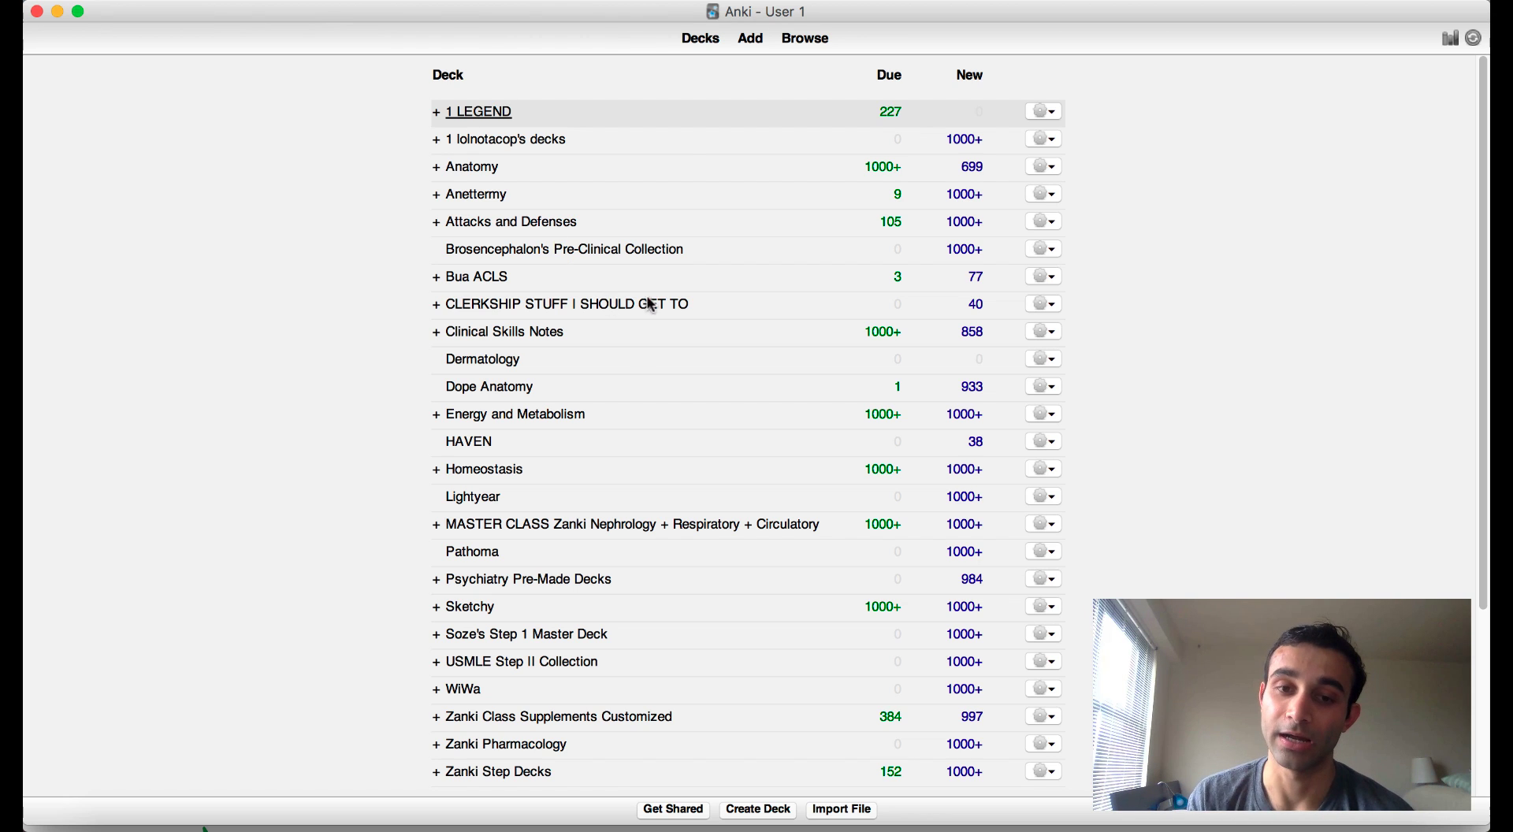
Start reviewing the 1 LEGEND deck and turn up the volume to hear the alert.
key(s)
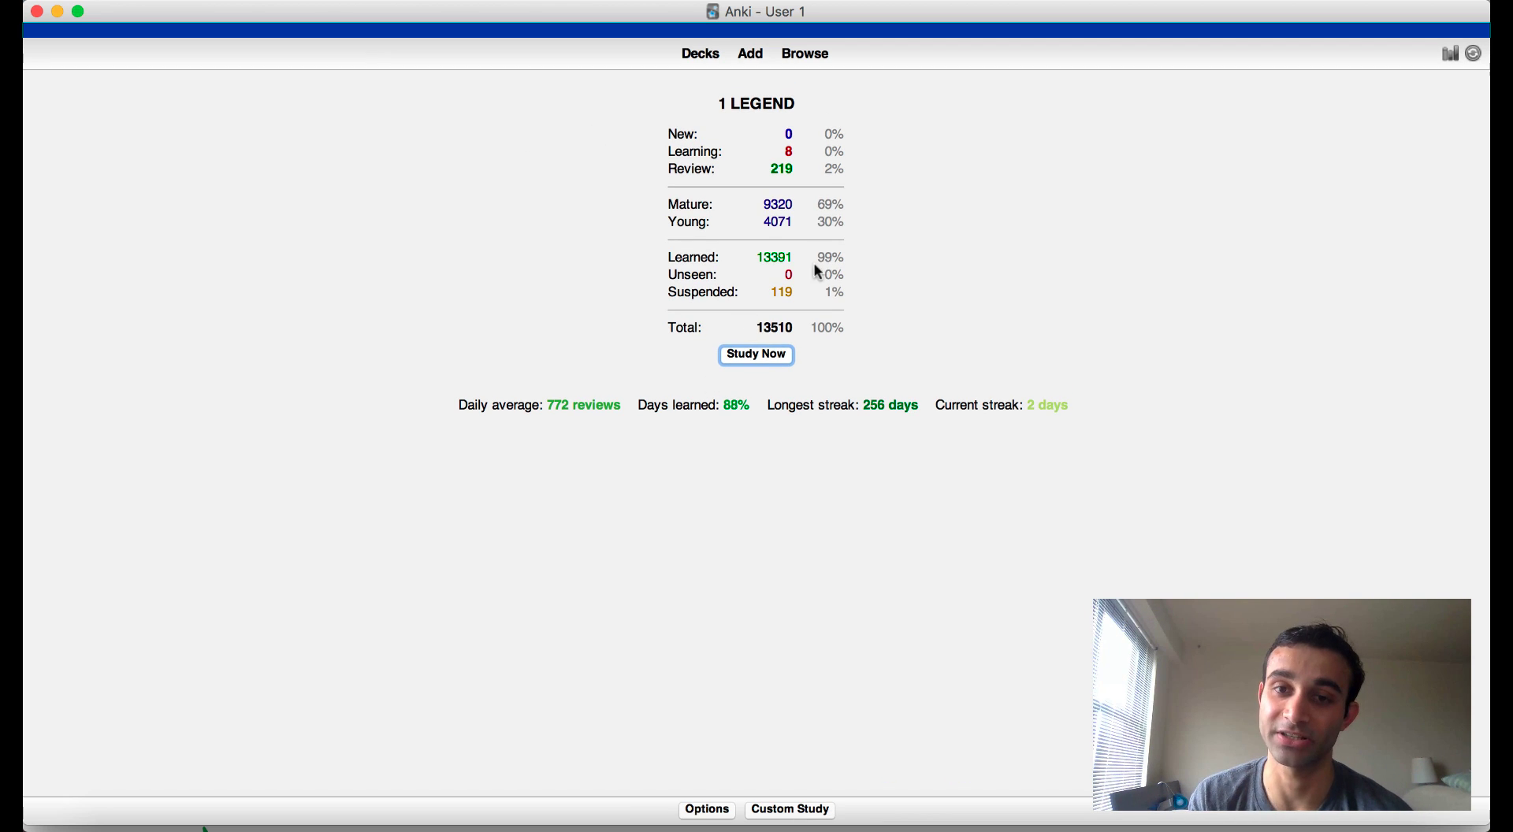
click(765, 355)
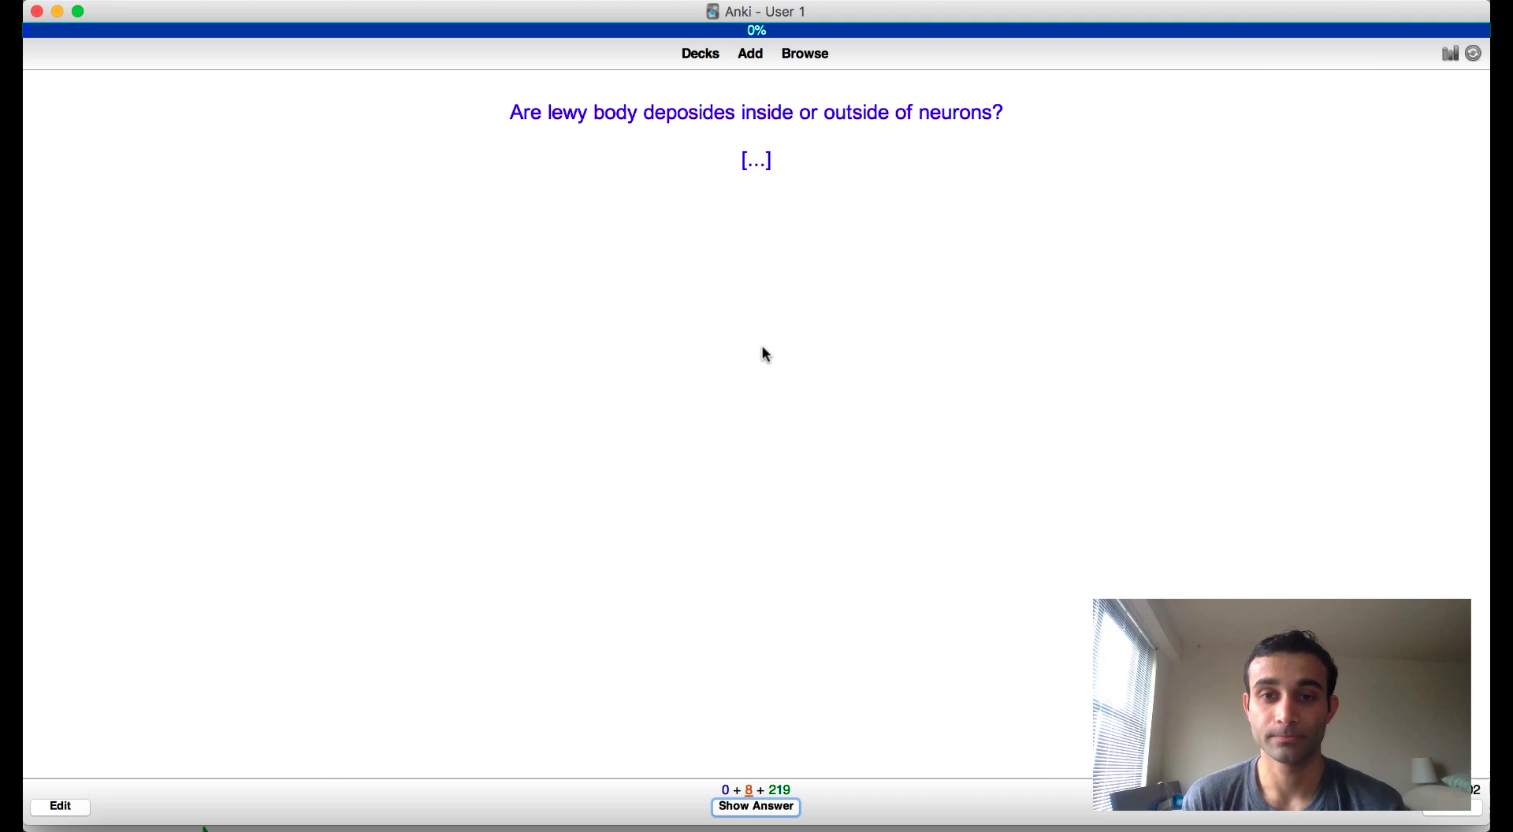
key(XF86AudioRaiseVolume)
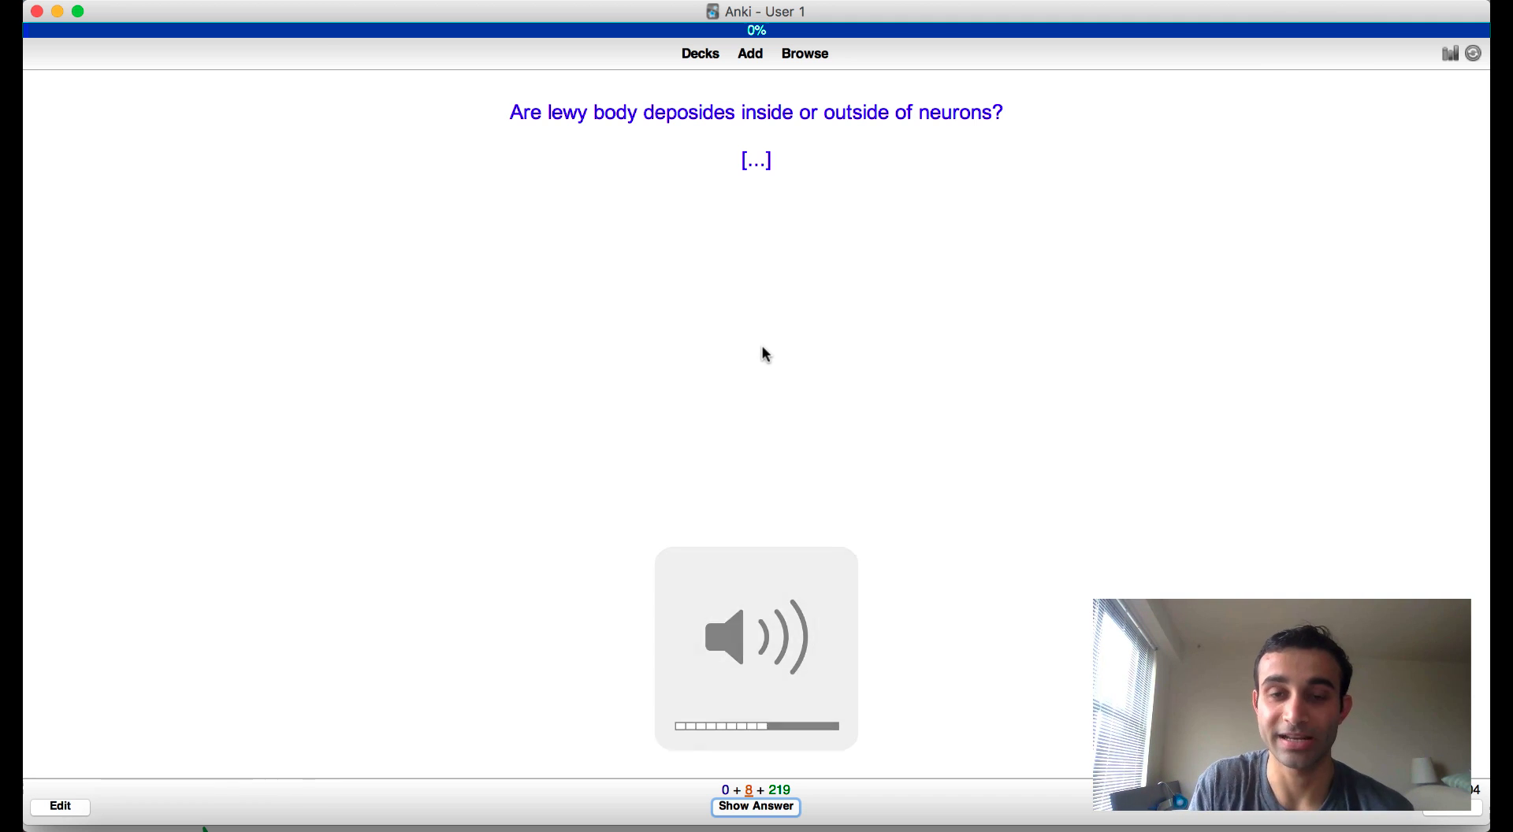
Reveal and grade three cards Good, then reveal the brainstem cross-section card's answer.
key(space)
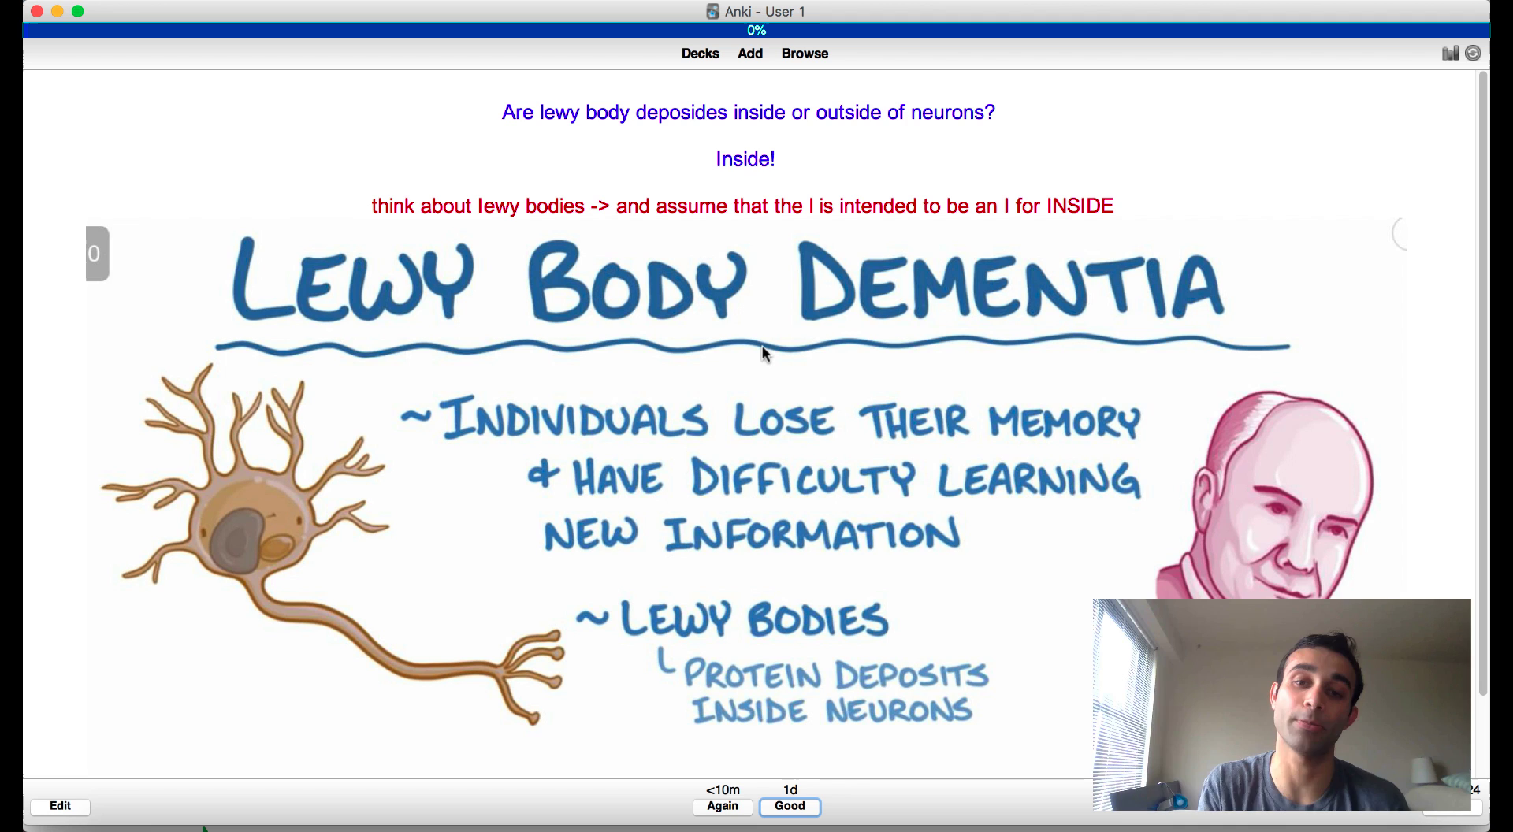
key(space)
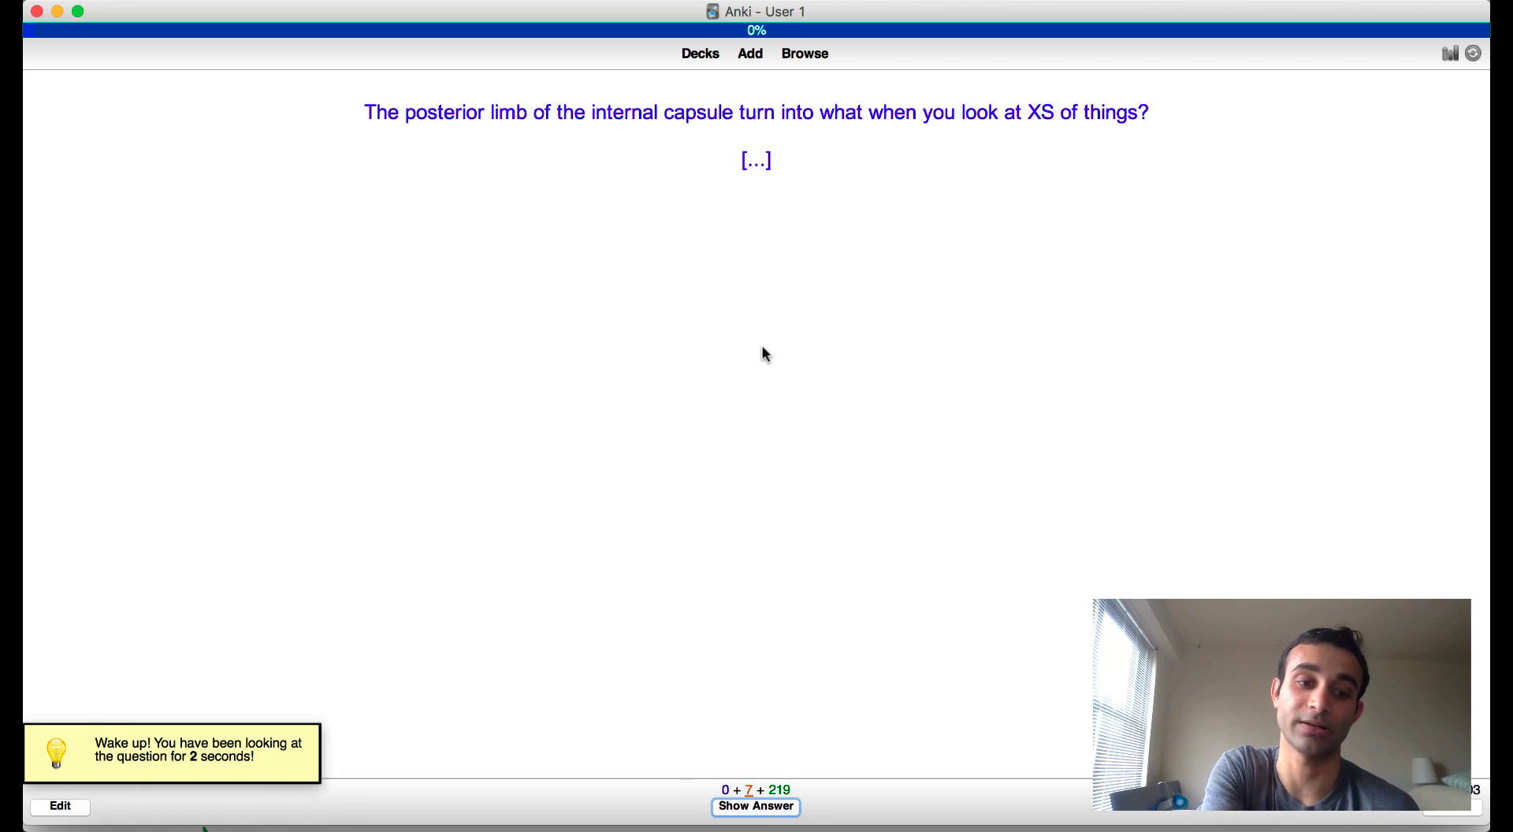
key(space)
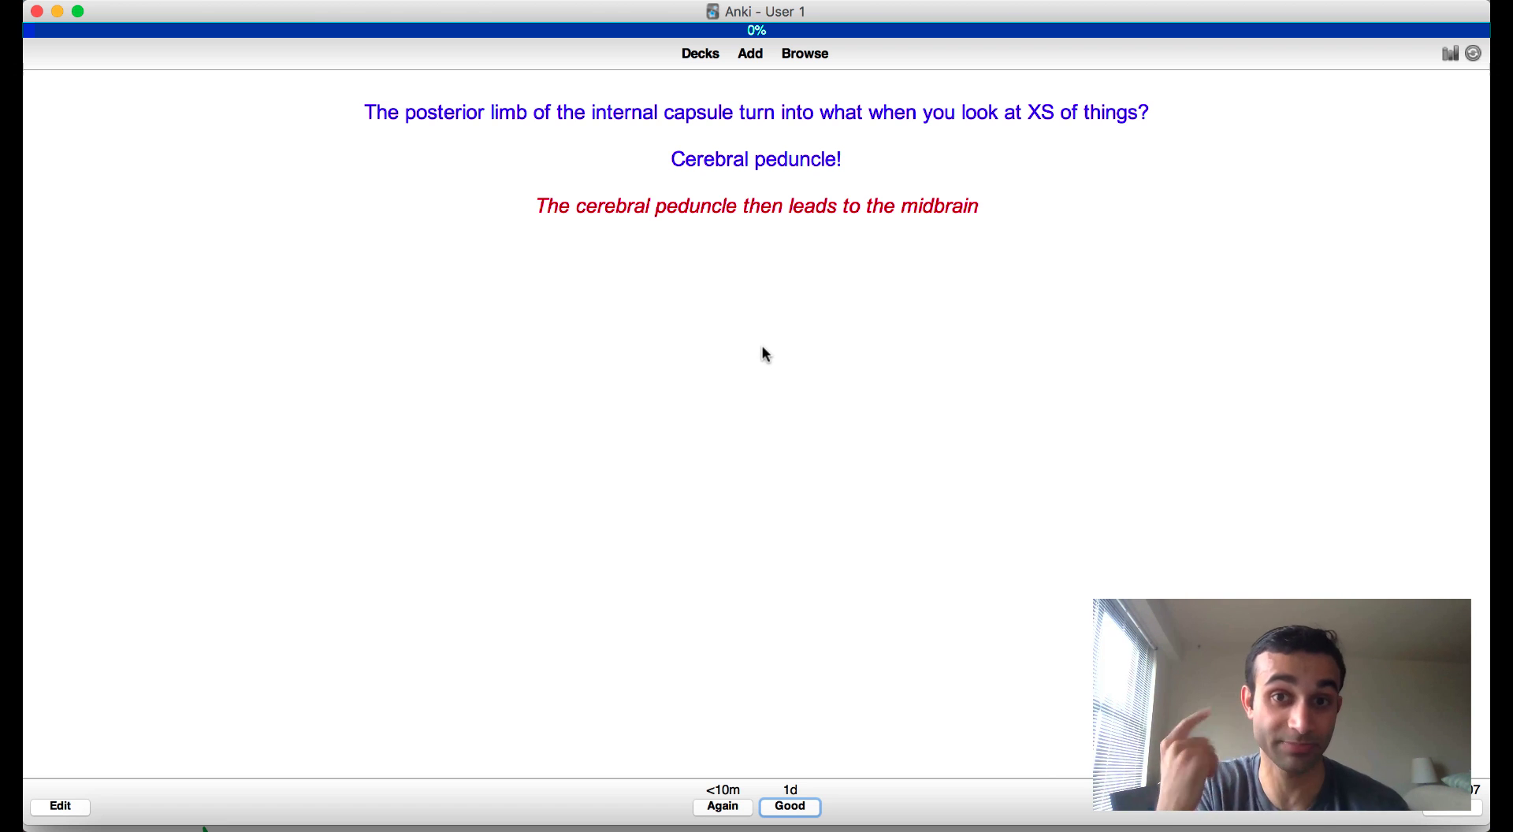
key(space)
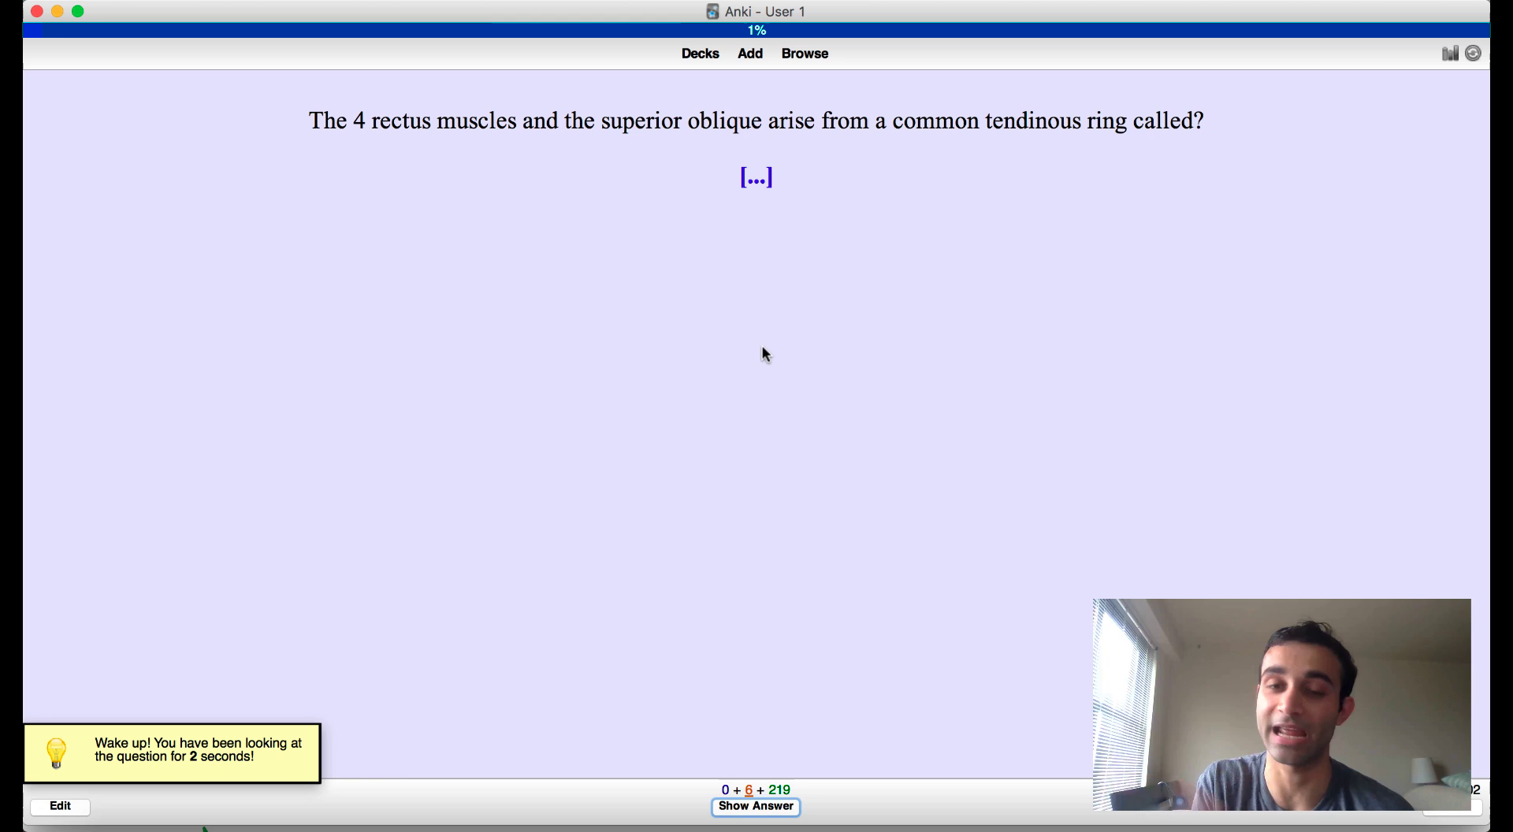
key(space)
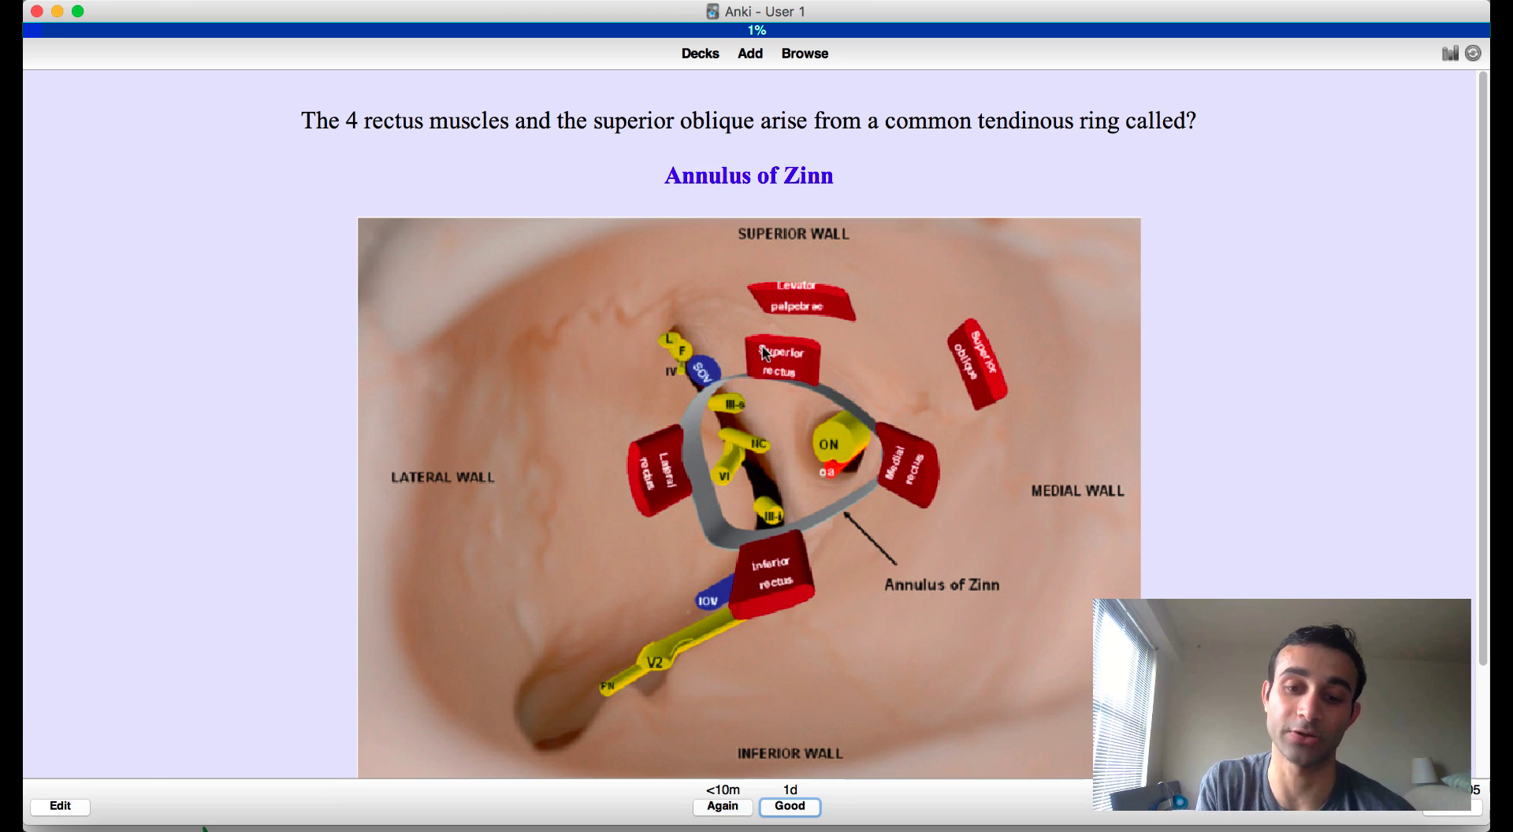
key(space)
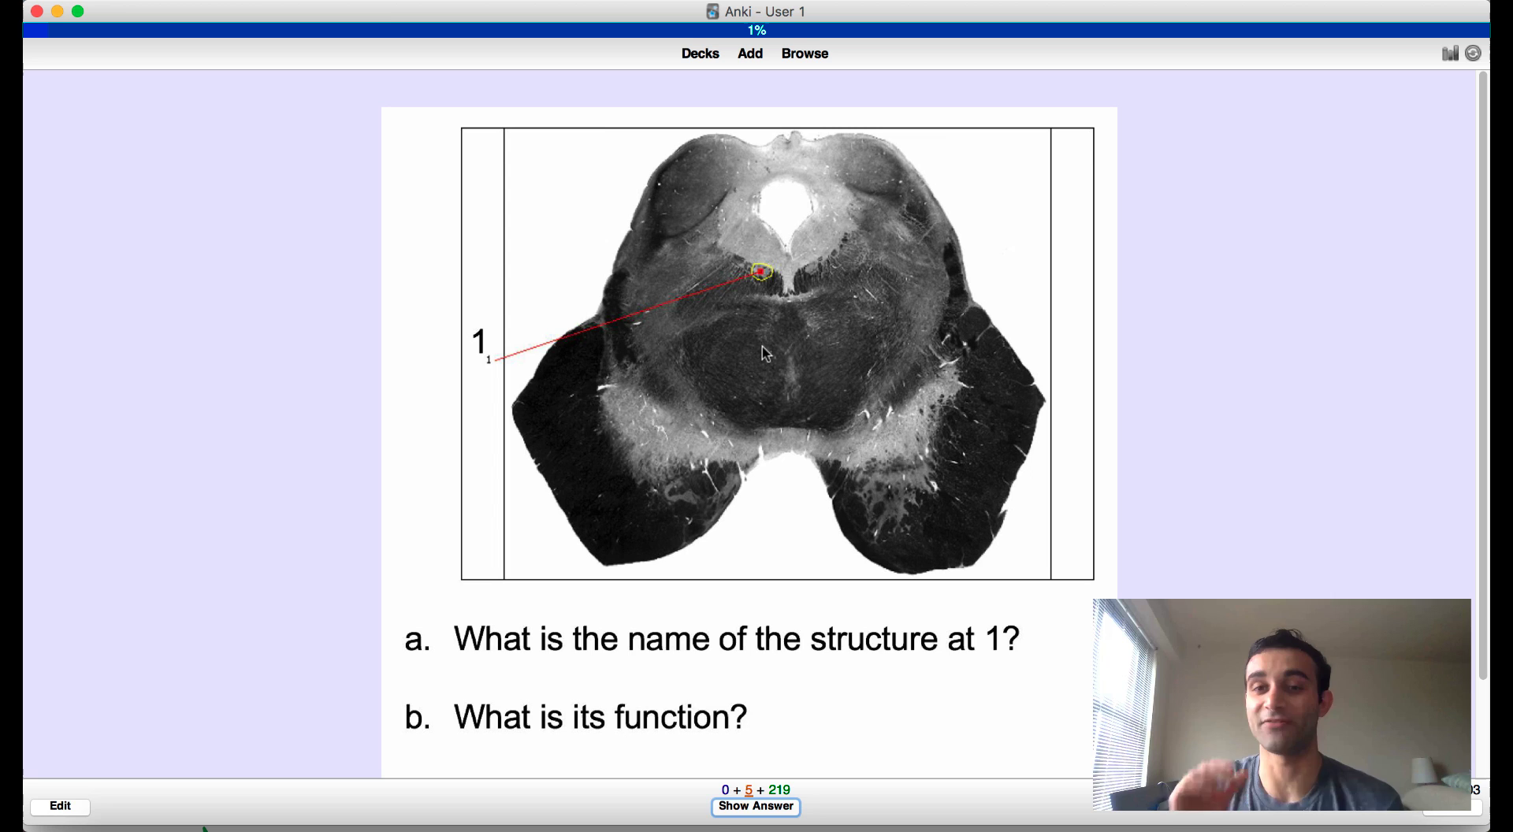
key(space)
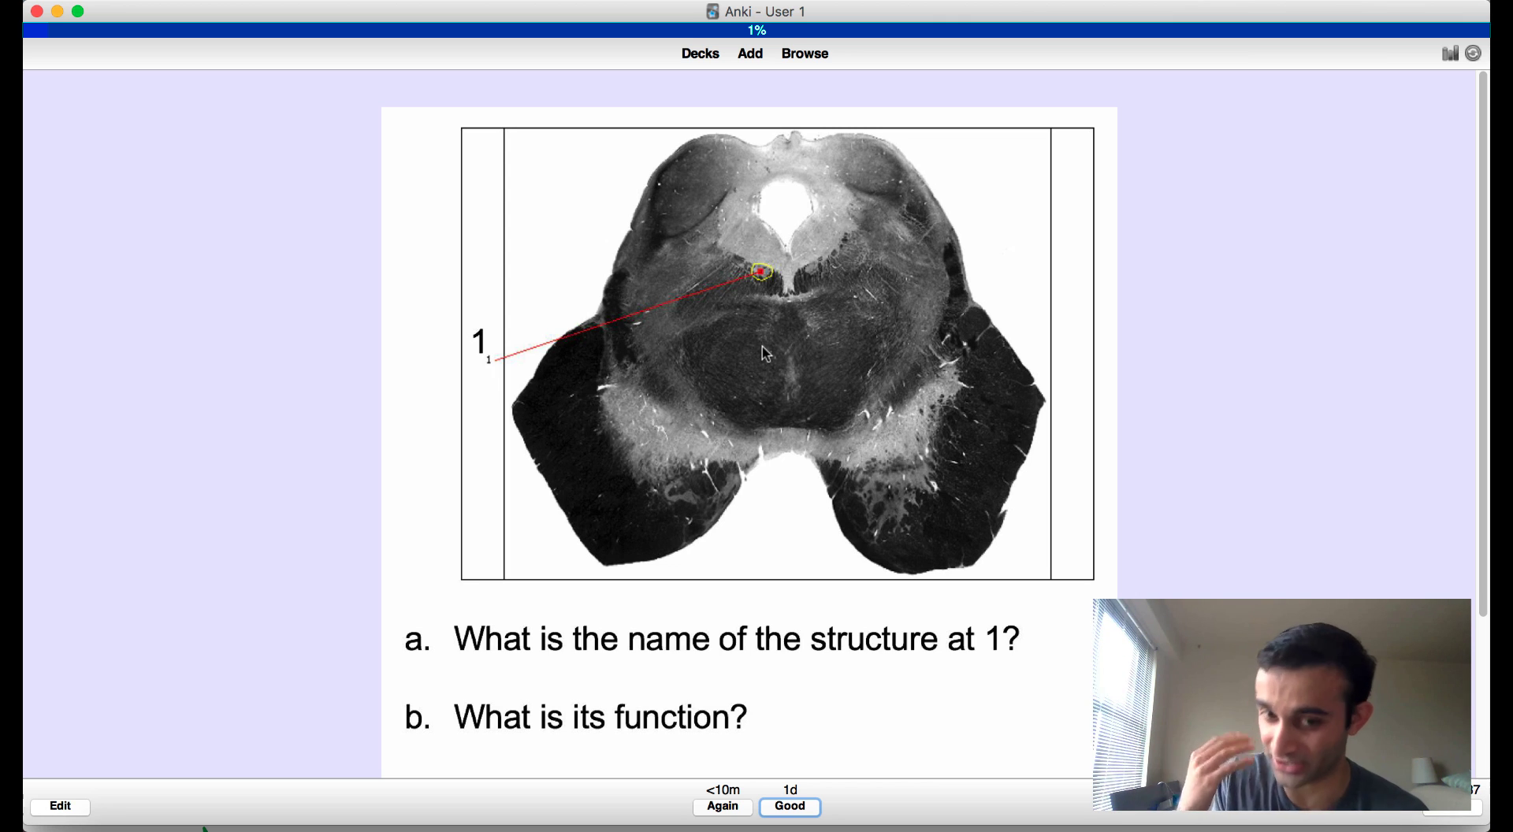
Return to the deck list and open 1 LEGEND's options on the General tab.
click(701, 55)
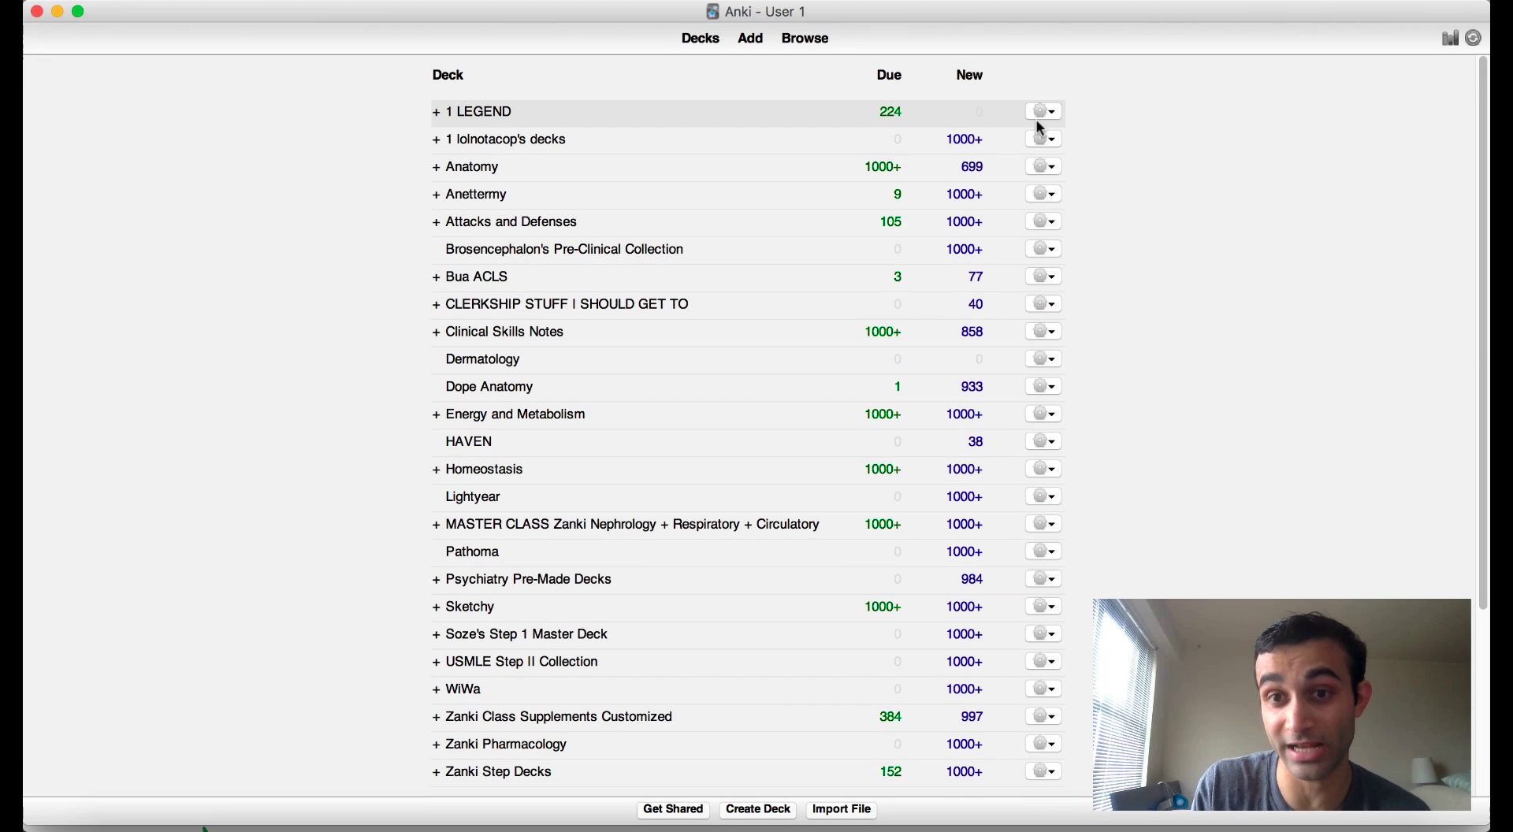
click(1041, 113)
click(1078, 139)
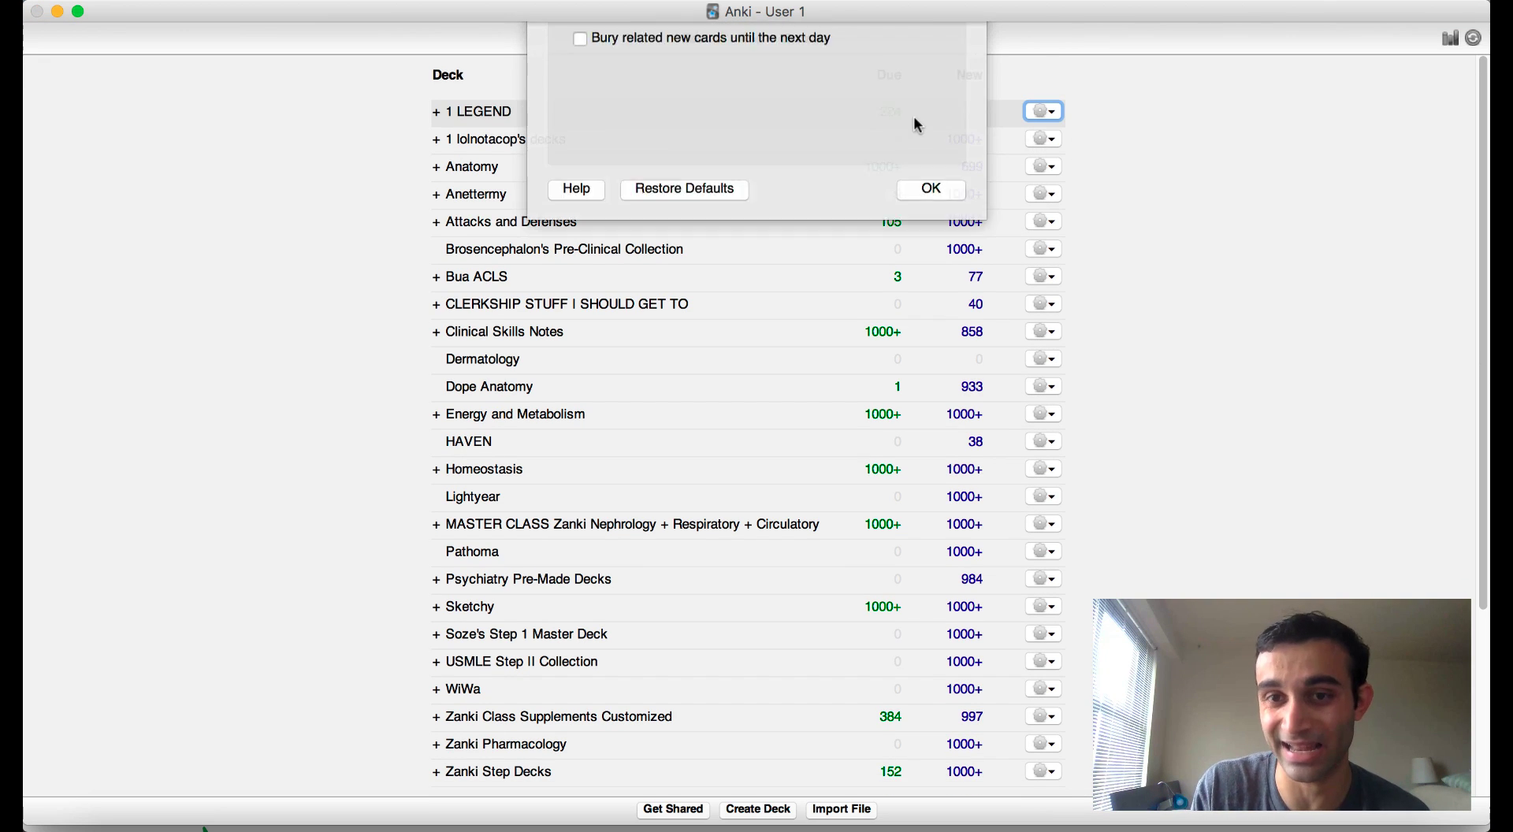
click(854, 134)
Edit the alert and show-answer delay fields, entering 4 and 8.
click(777, 206)
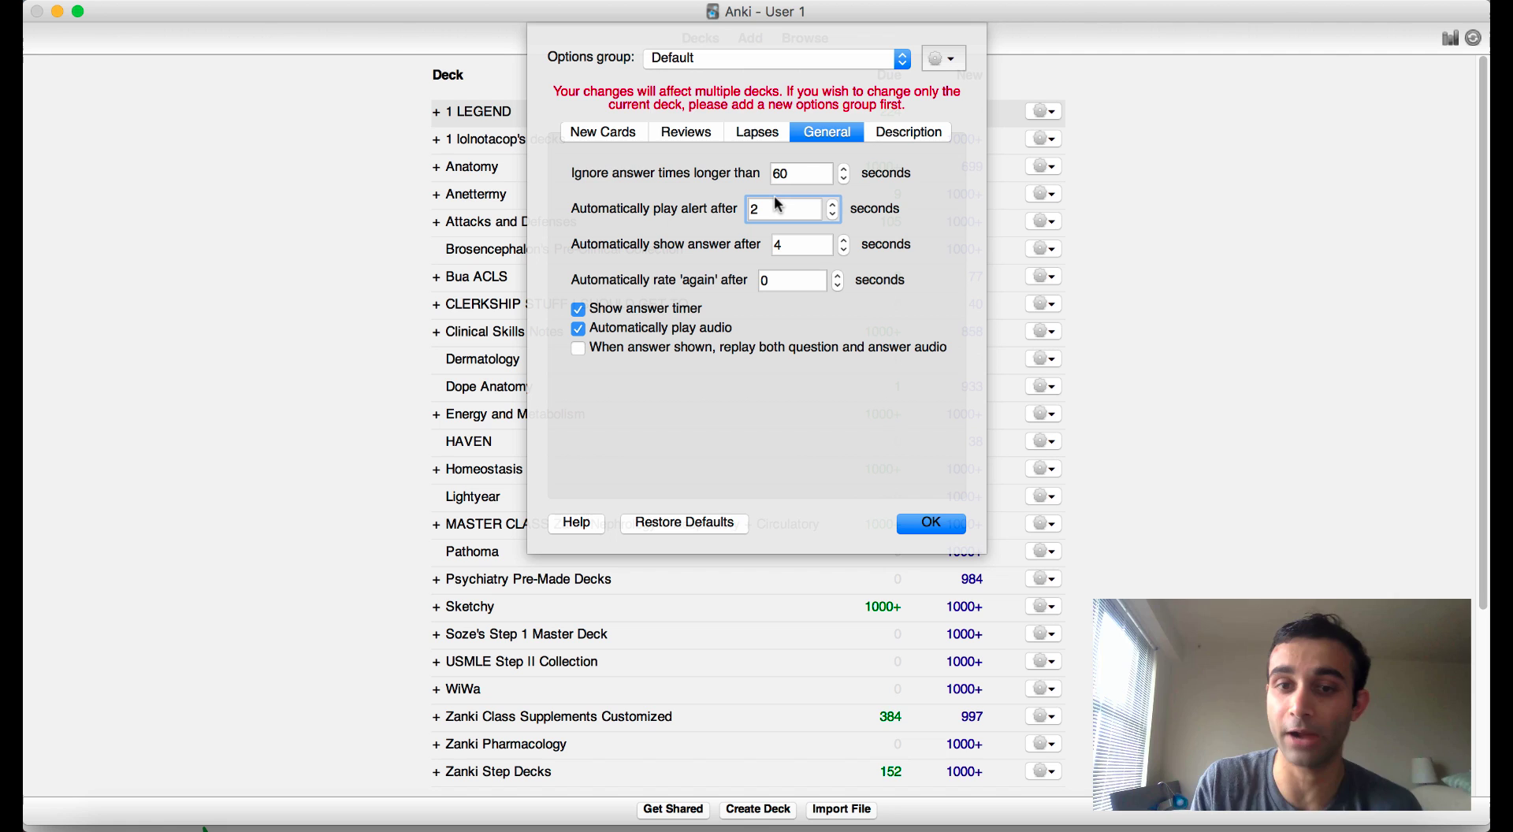
key(BackSpace)
text(4)
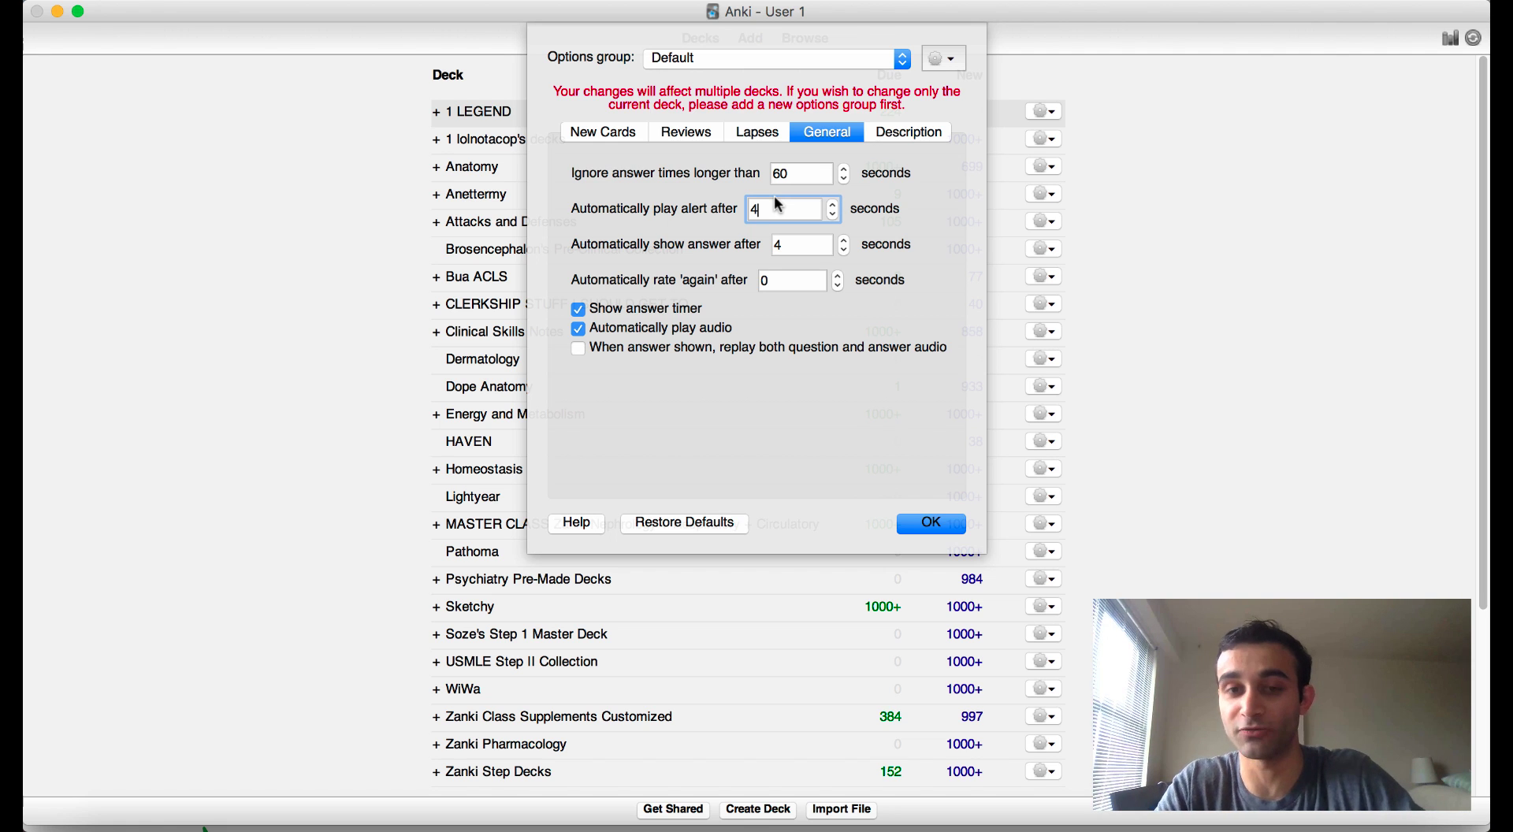
key(Tab)
text(8)
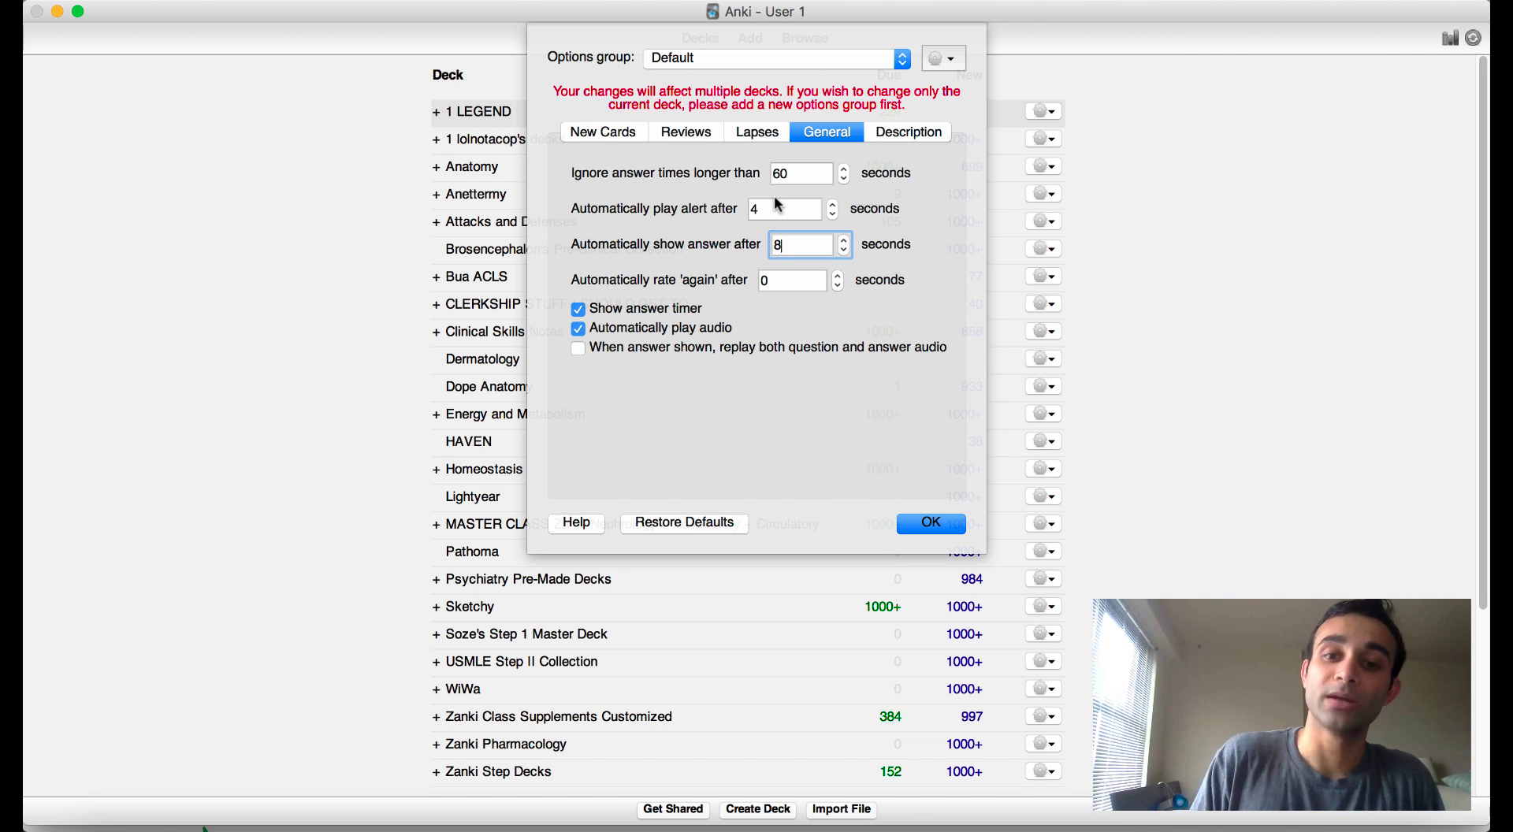
Set rate 'again' to 6 seconds, show answer to 4 and alert to 2.
click(776, 289)
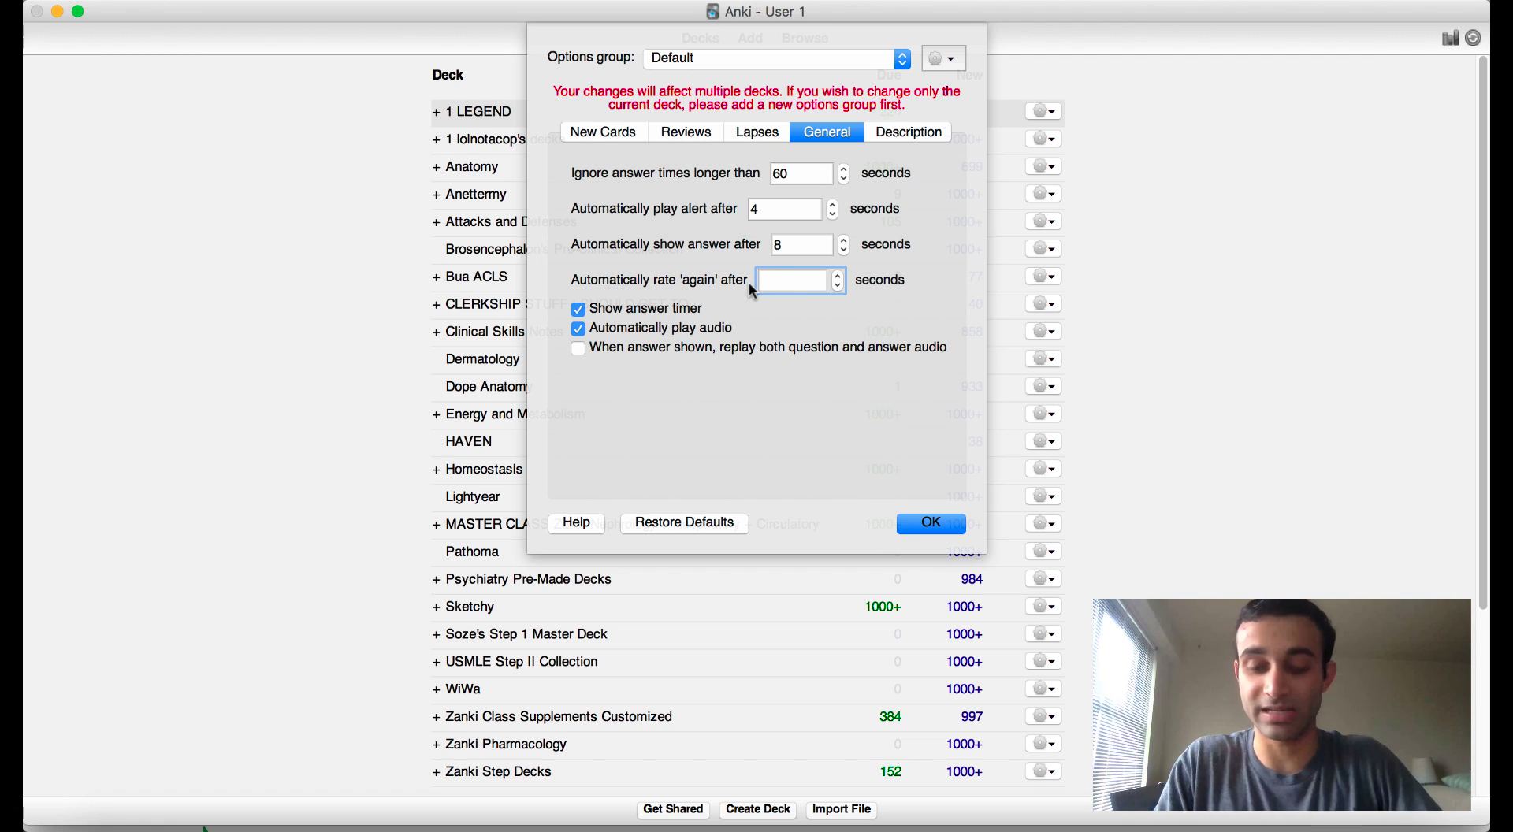
text(6)
click(803, 246)
key(BackSpace)
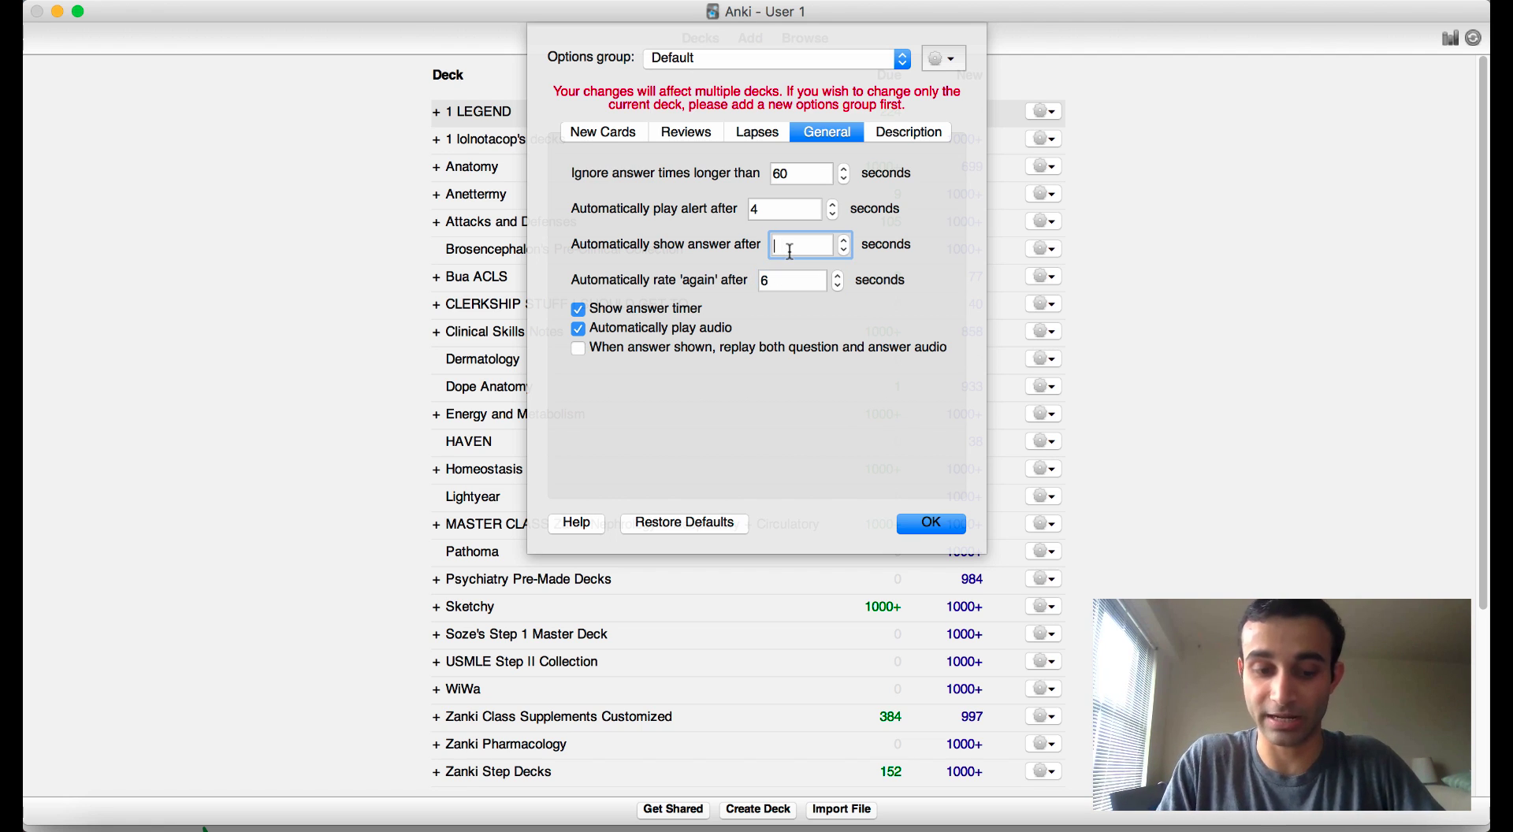
text(4)
click(753, 210)
key(BackSpace)
text(2)
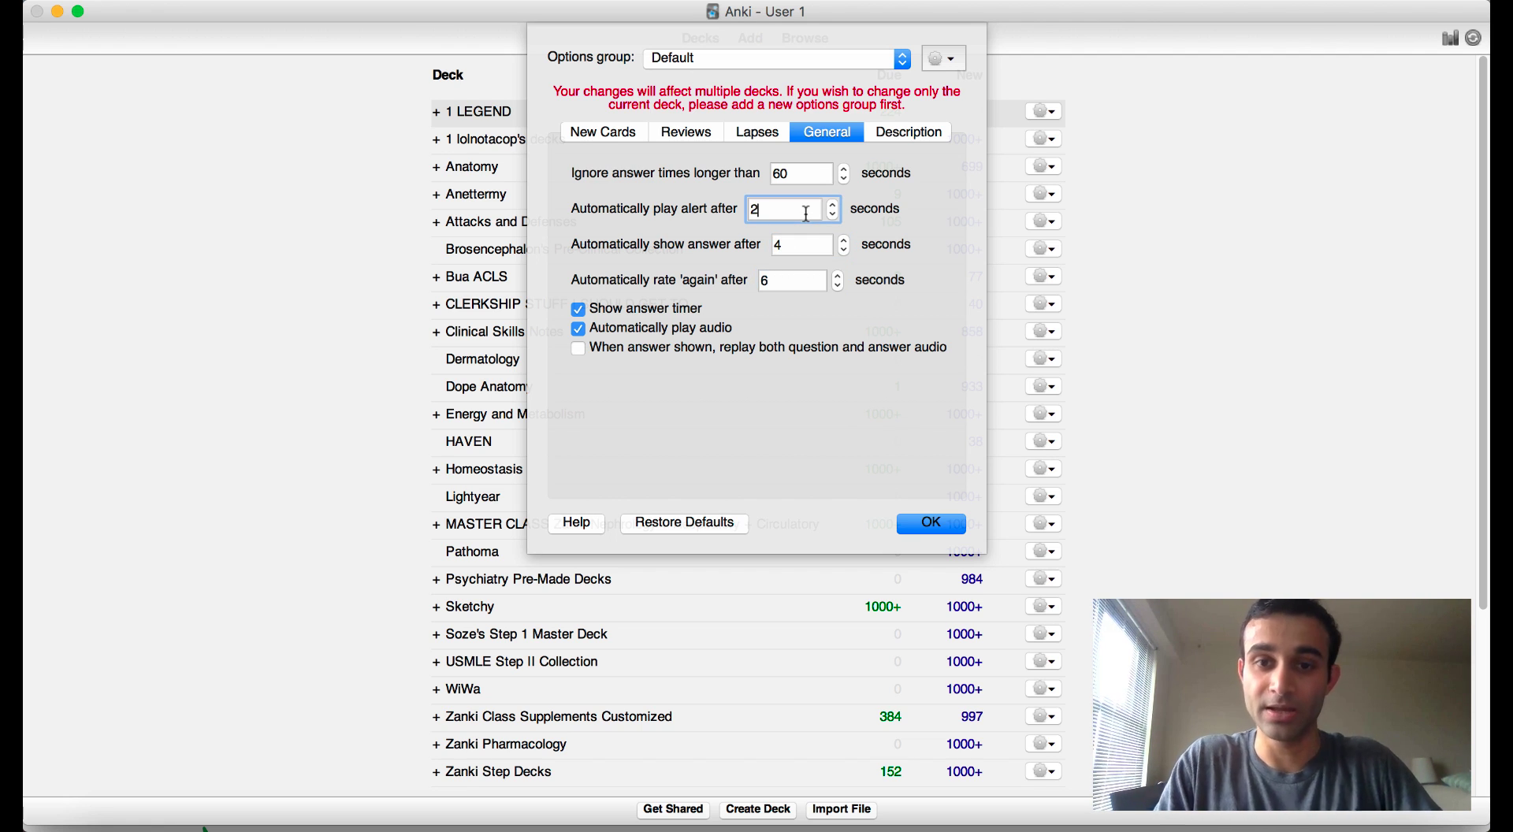
click(789, 280)
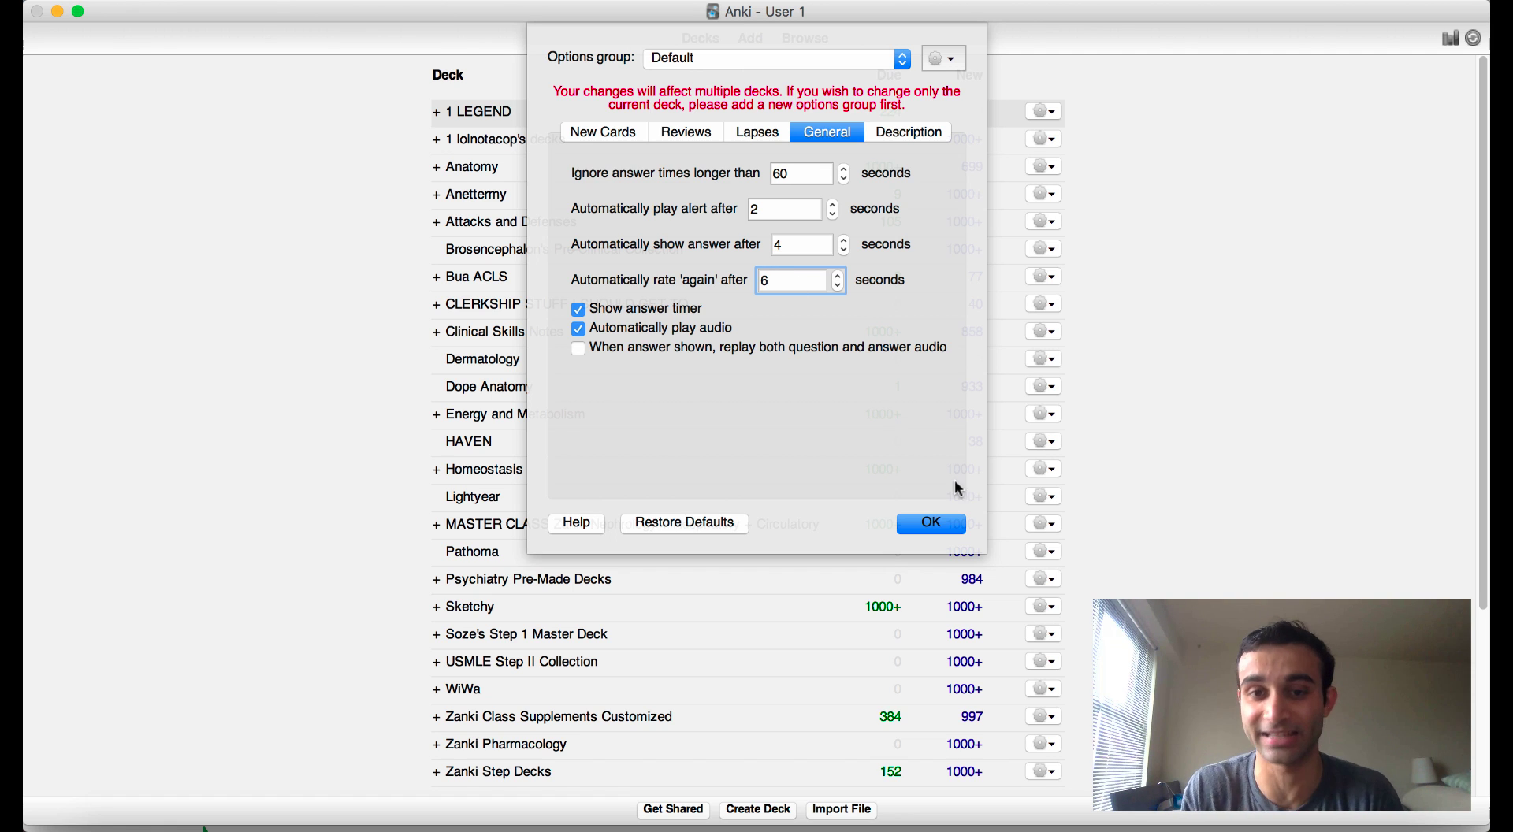
Save the timer settings and start studying the 1 LEGEND deck.
click(931, 525)
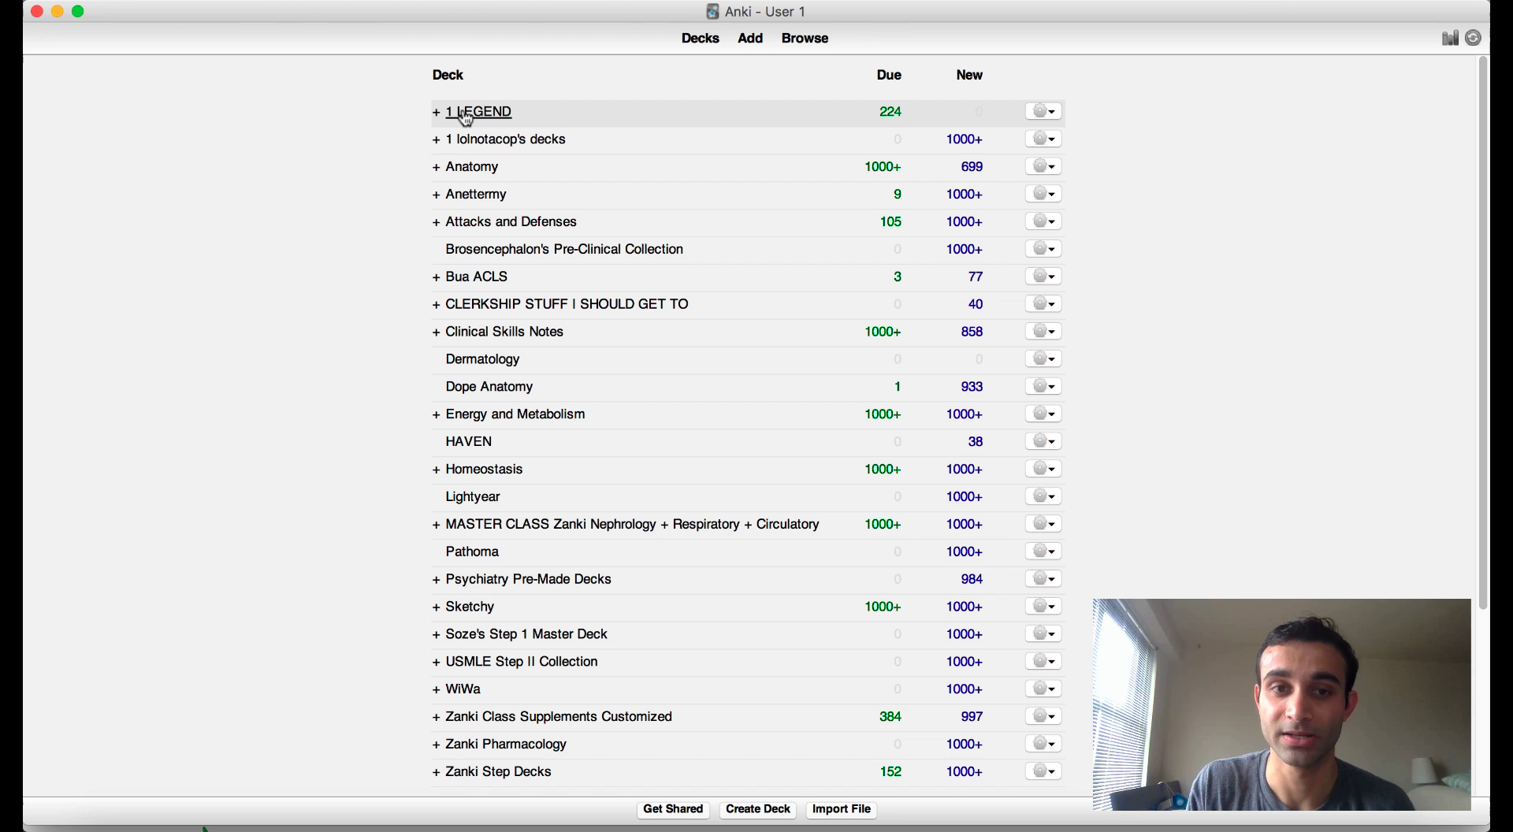
click(477, 113)
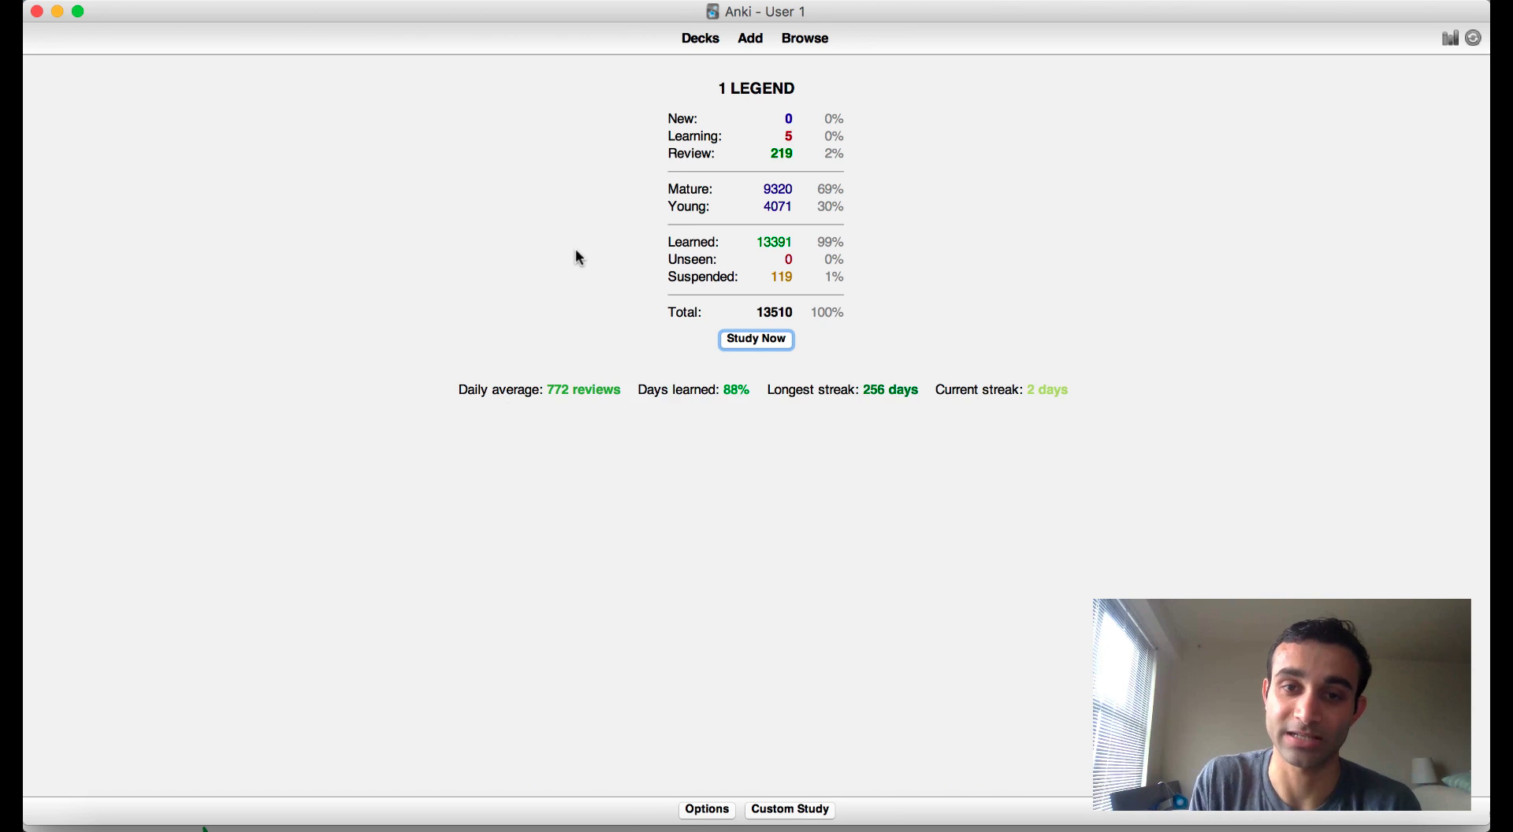
key(s)
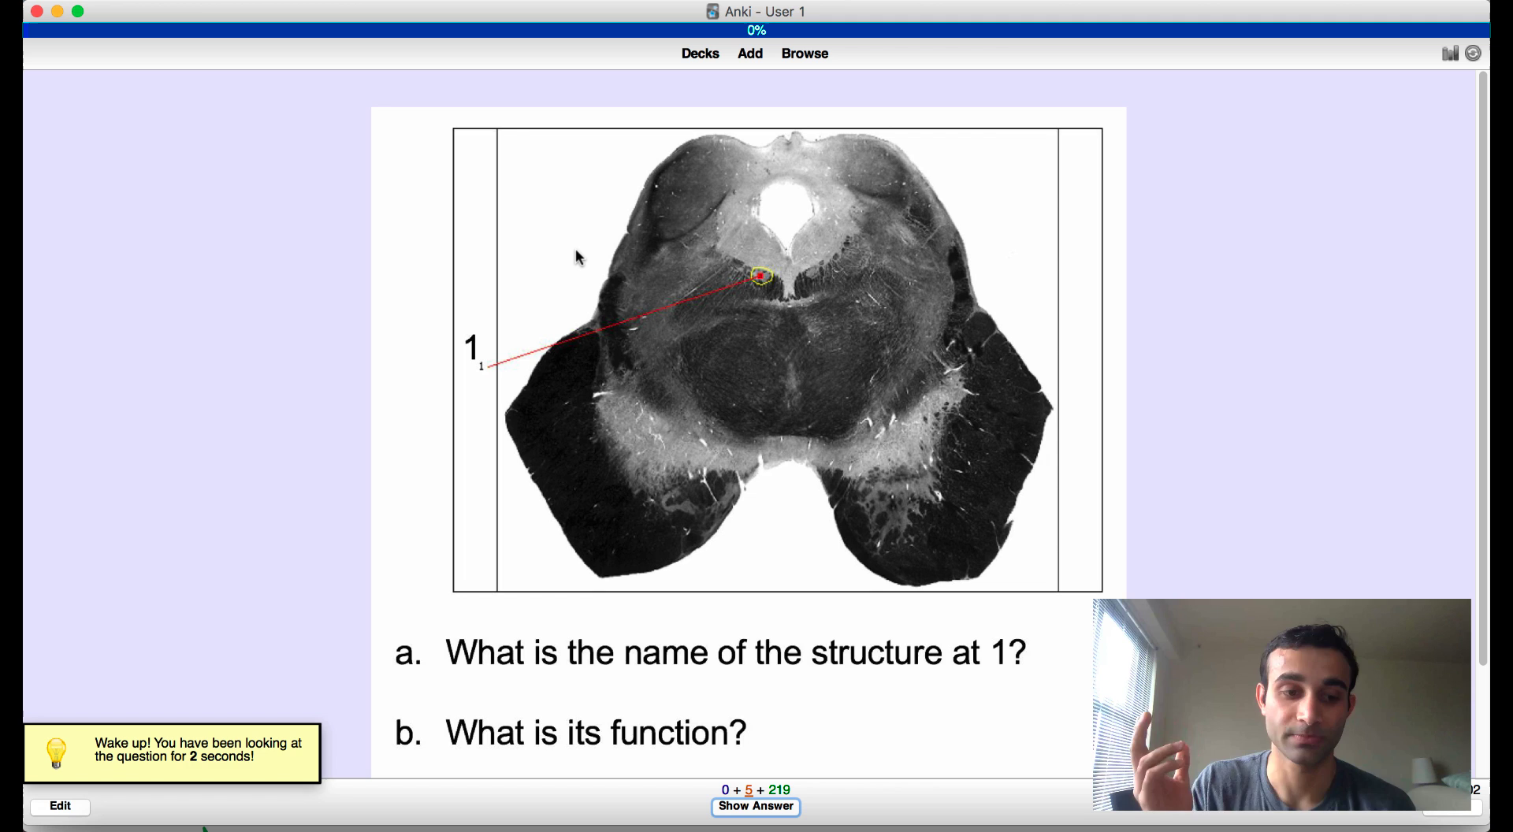
Grade the trochlear nucleus and hypnogogic hallucination cards Again, reveal Autoimmune, then return to Decks.
scroll(577, 252, down, 2)
key(space)
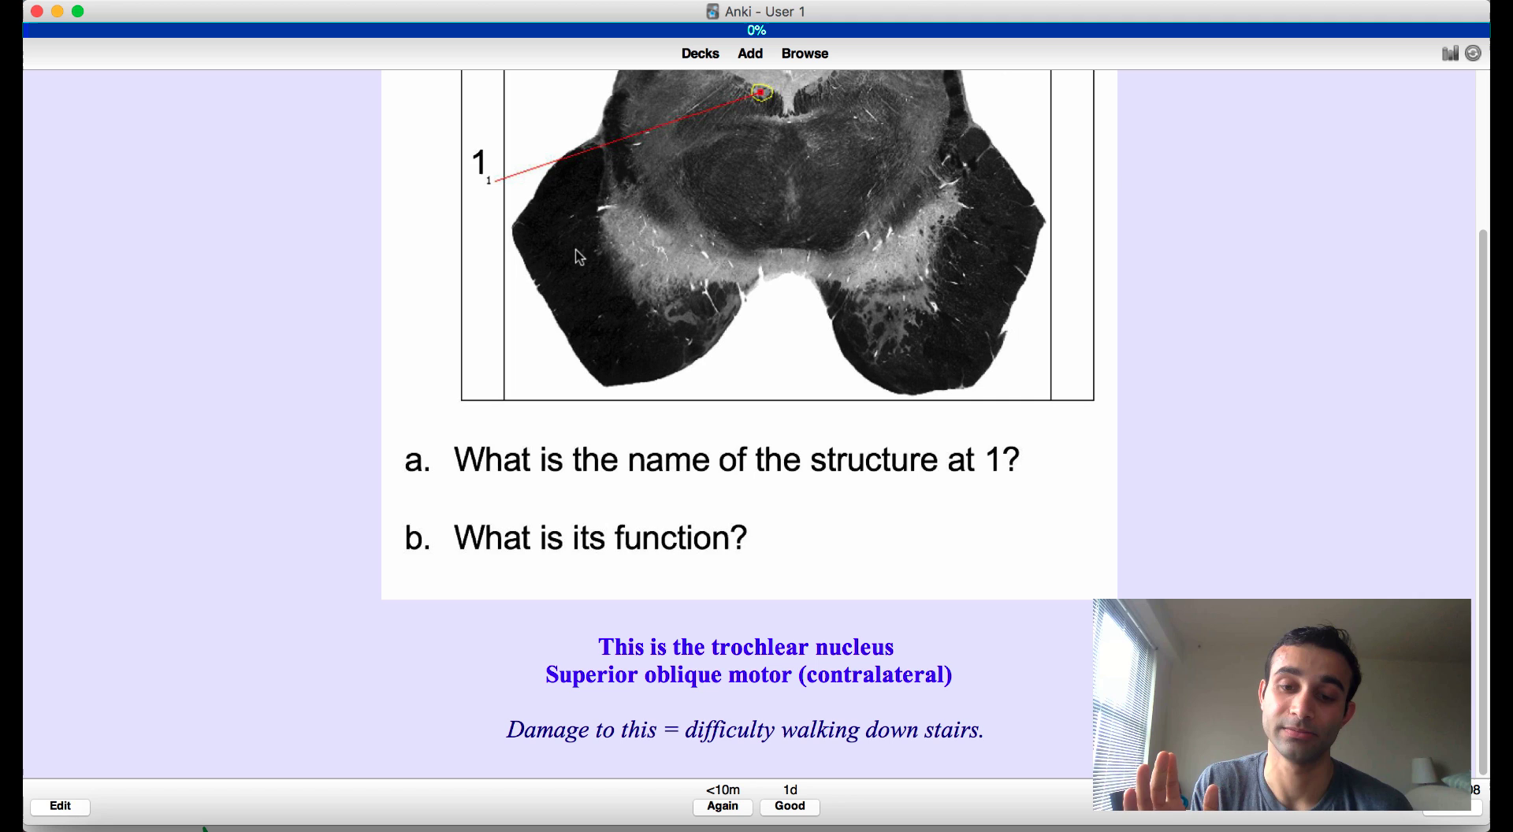
key(1)
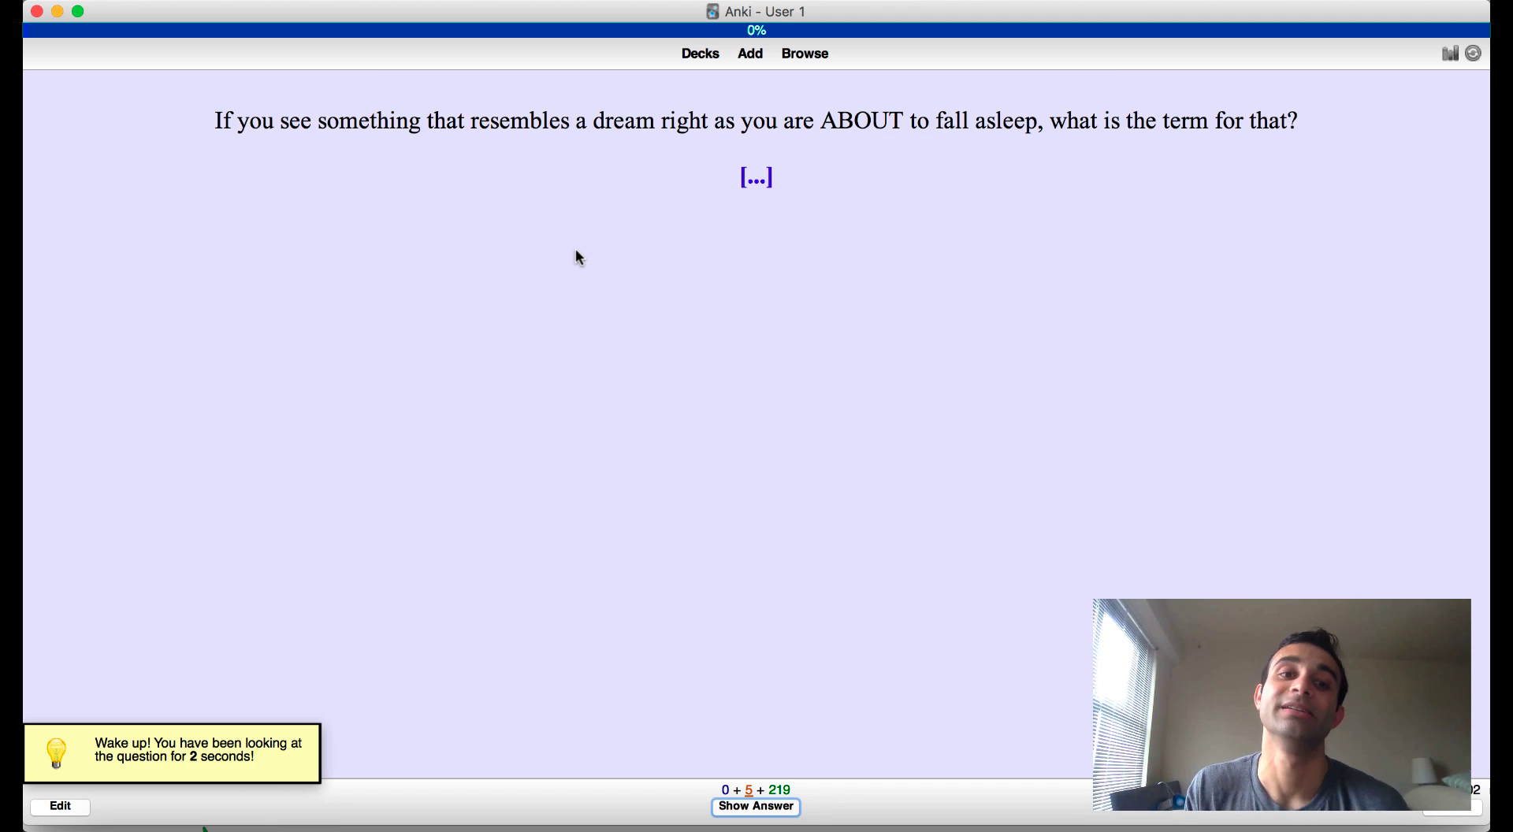
key(space)
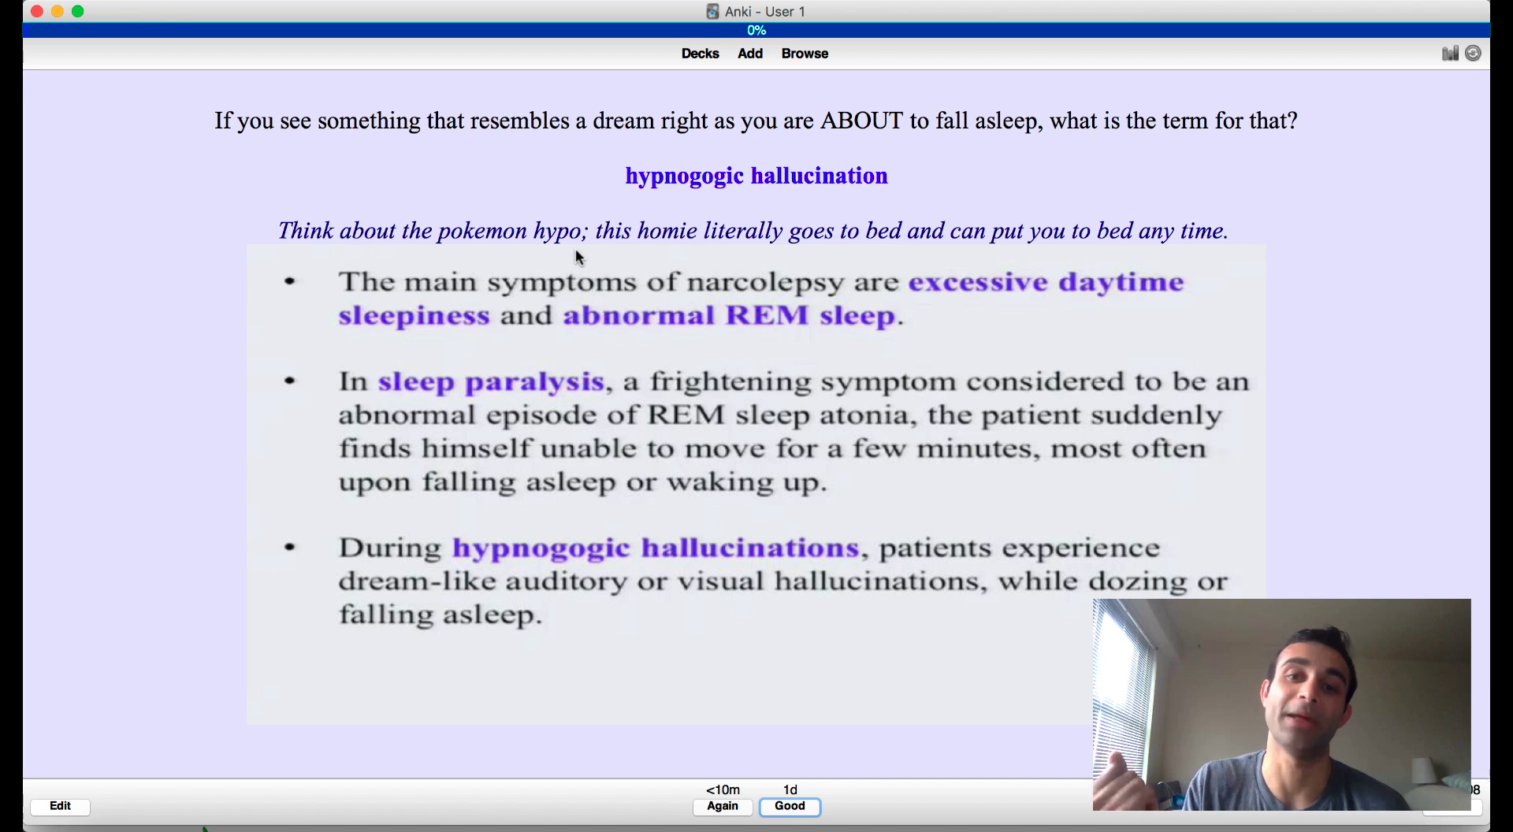
key(1)
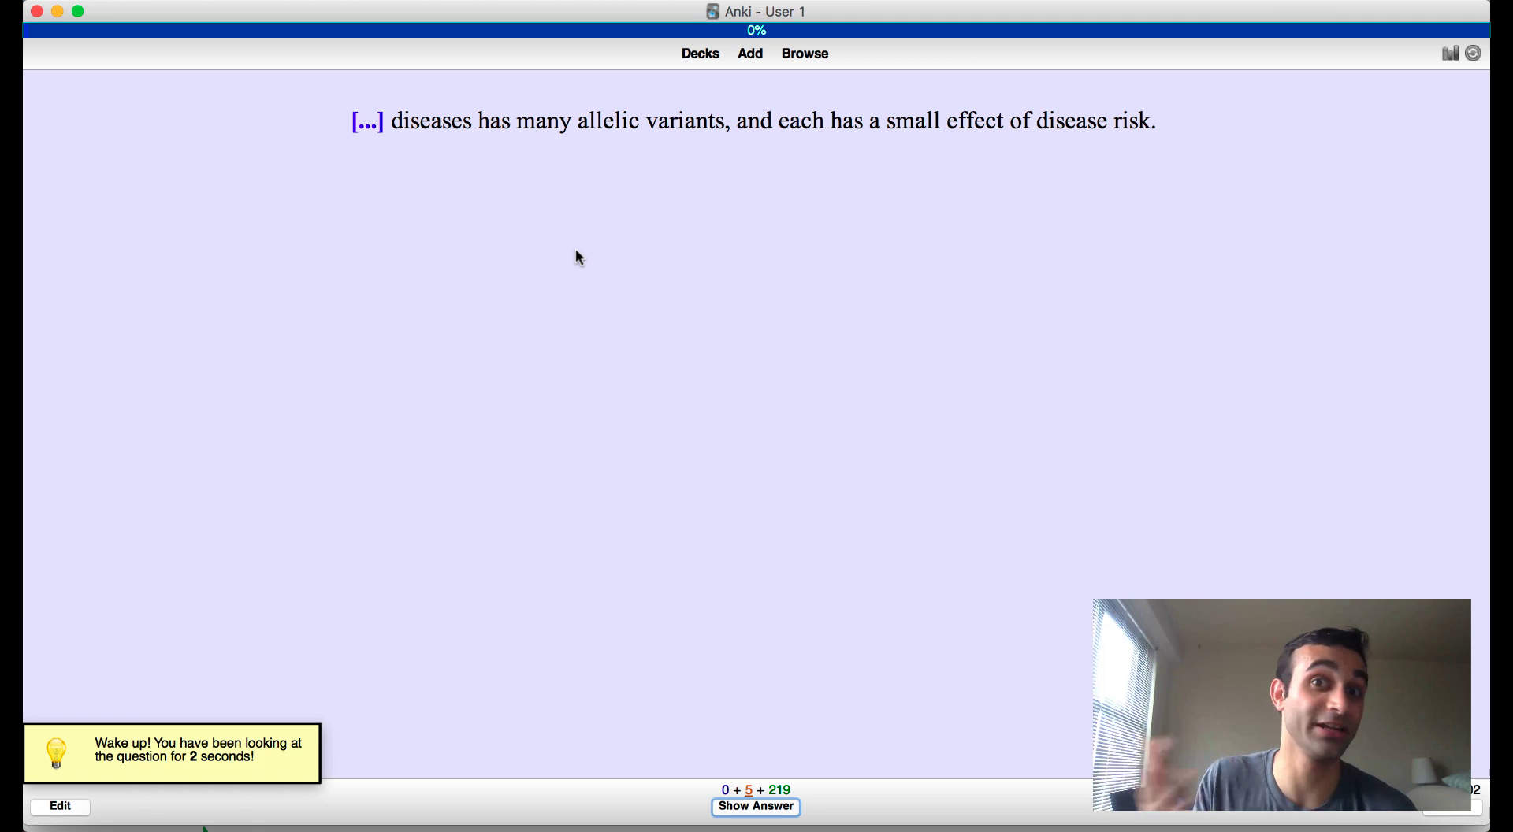
key(space)
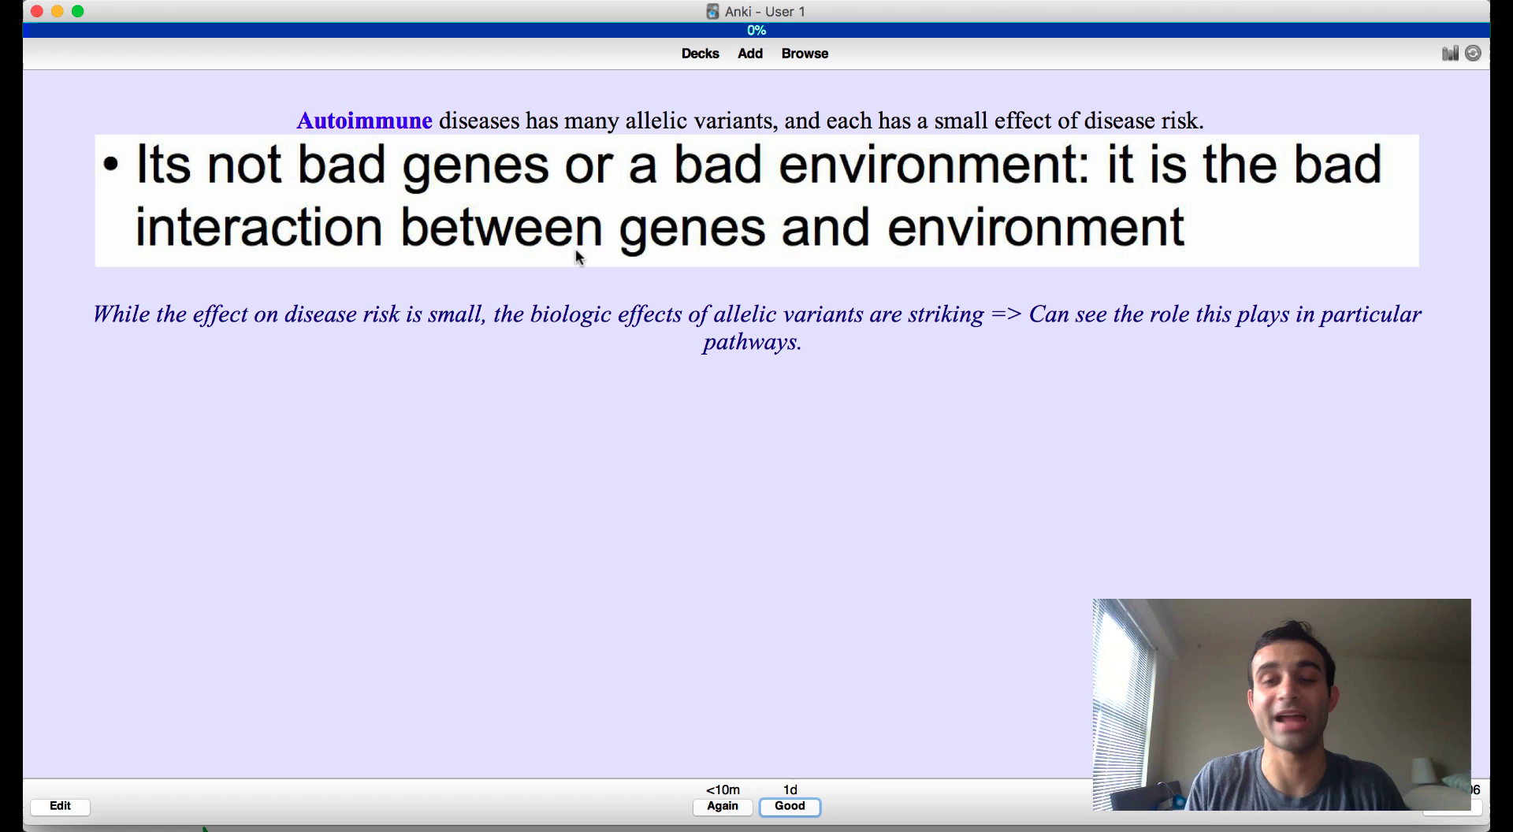
click(697, 55)
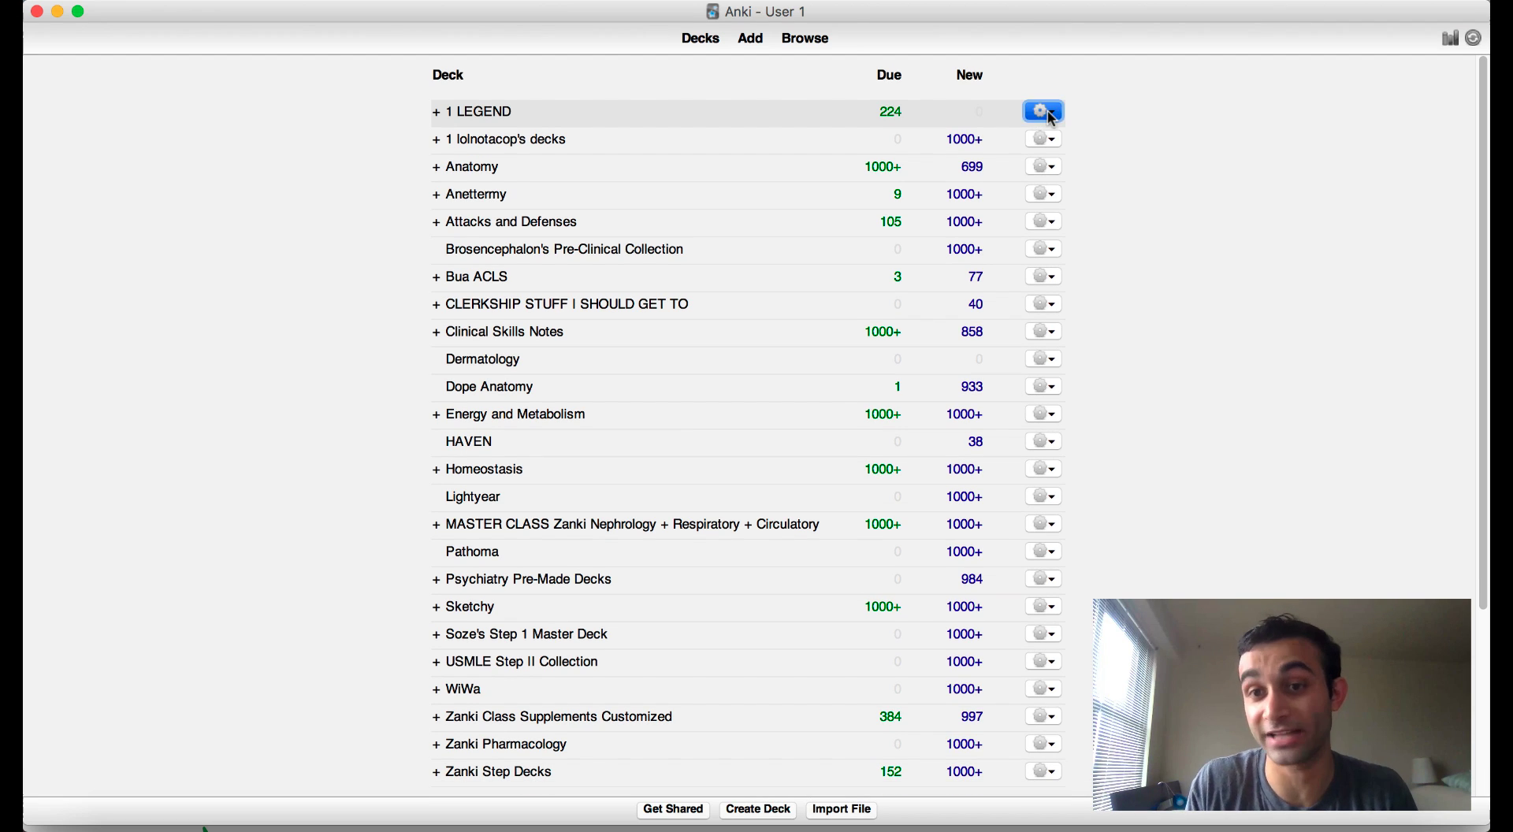
Open the 1 LEGEND deck's options on the General timer tab.
click(1052, 116)
click(1056, 139)
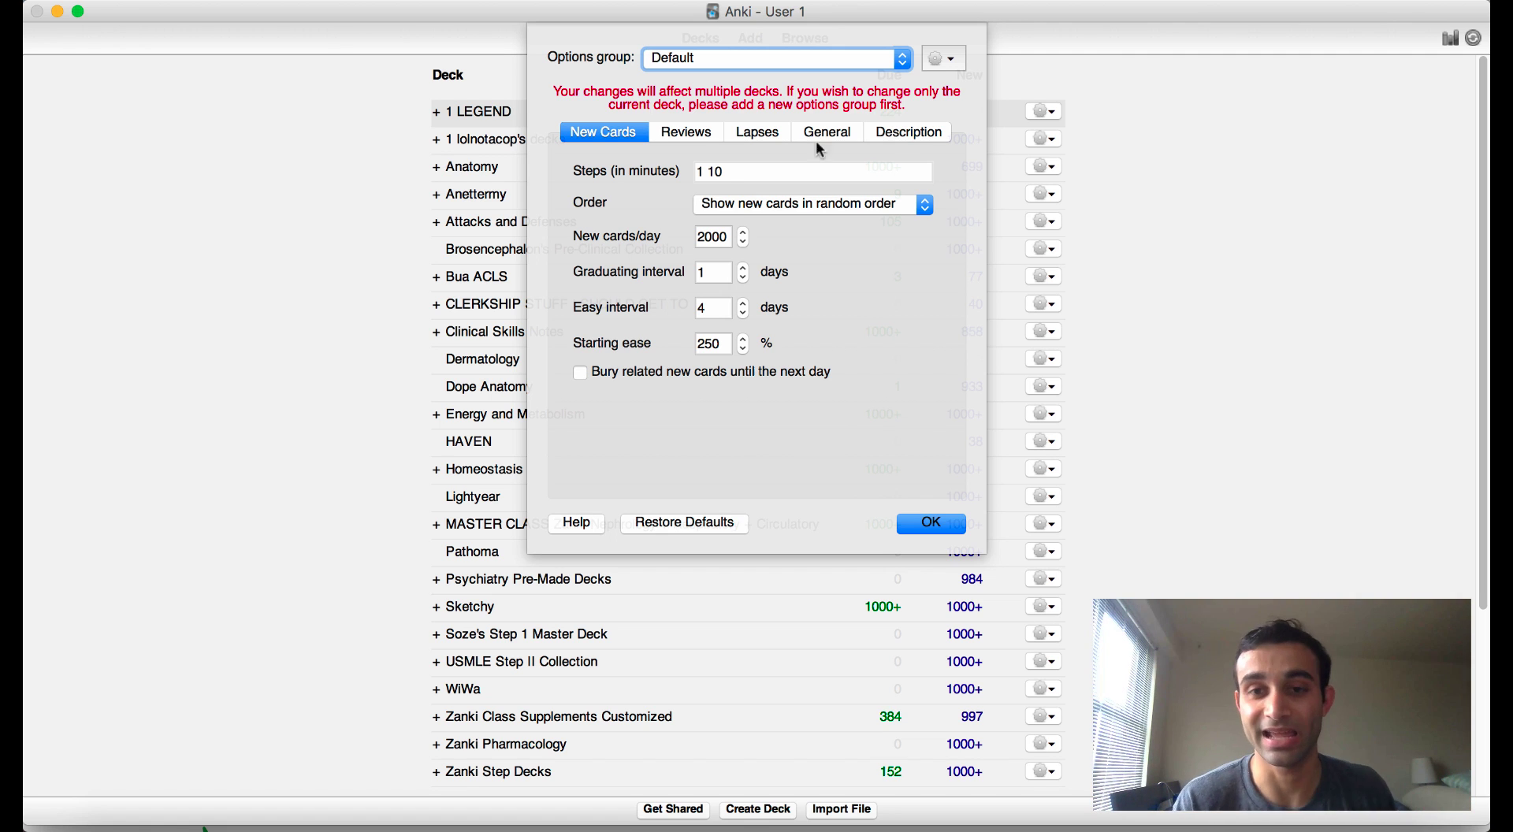
click(826, 132)
Change rate 'again' from 6 to 0 seconds, confirming alert 2 and show answer 4.
double_click(788, 272)
text(6)
key(BackSpace)
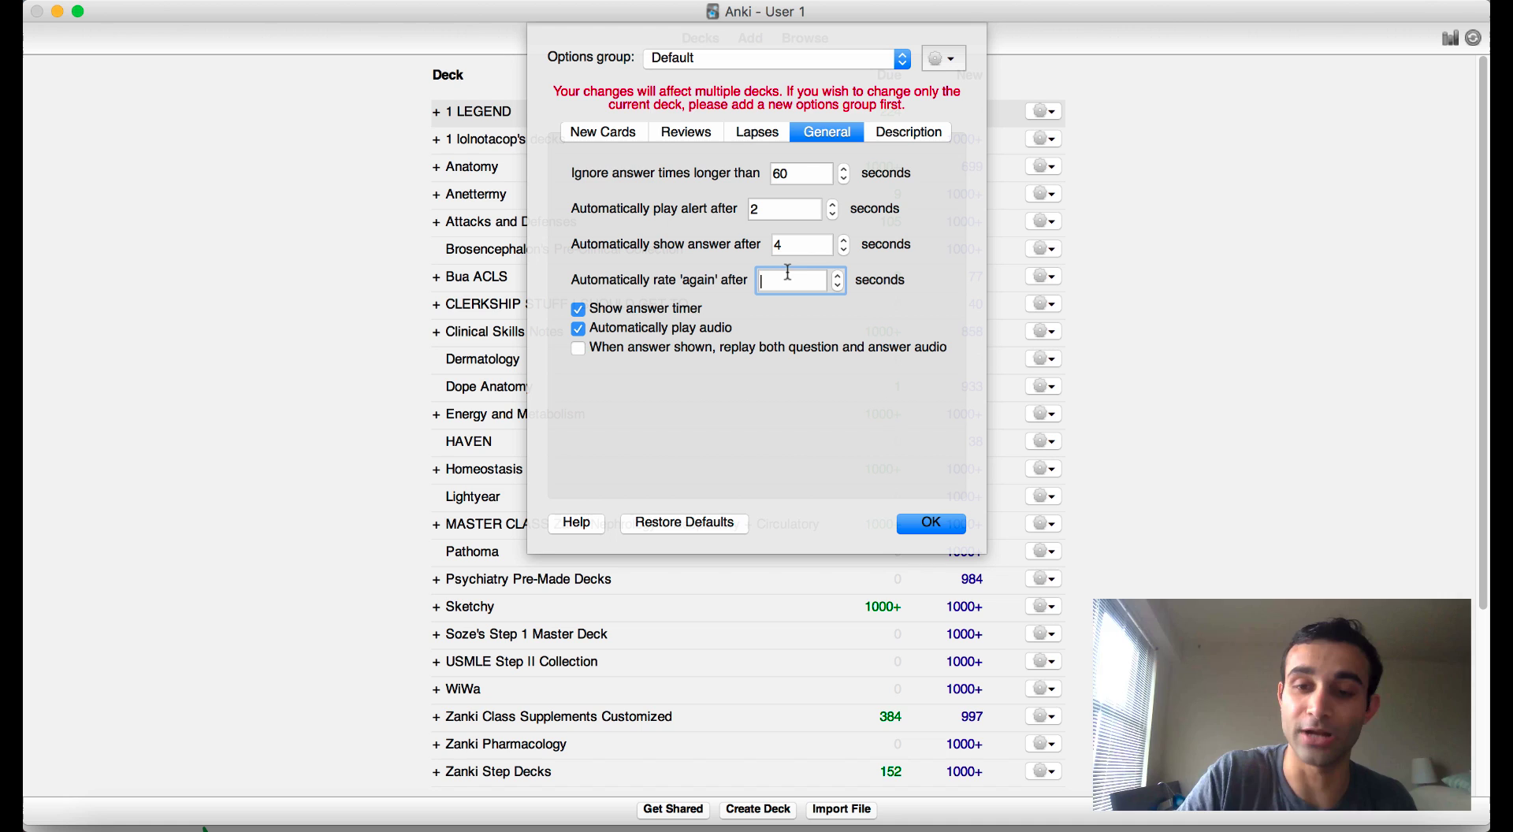
text(0)
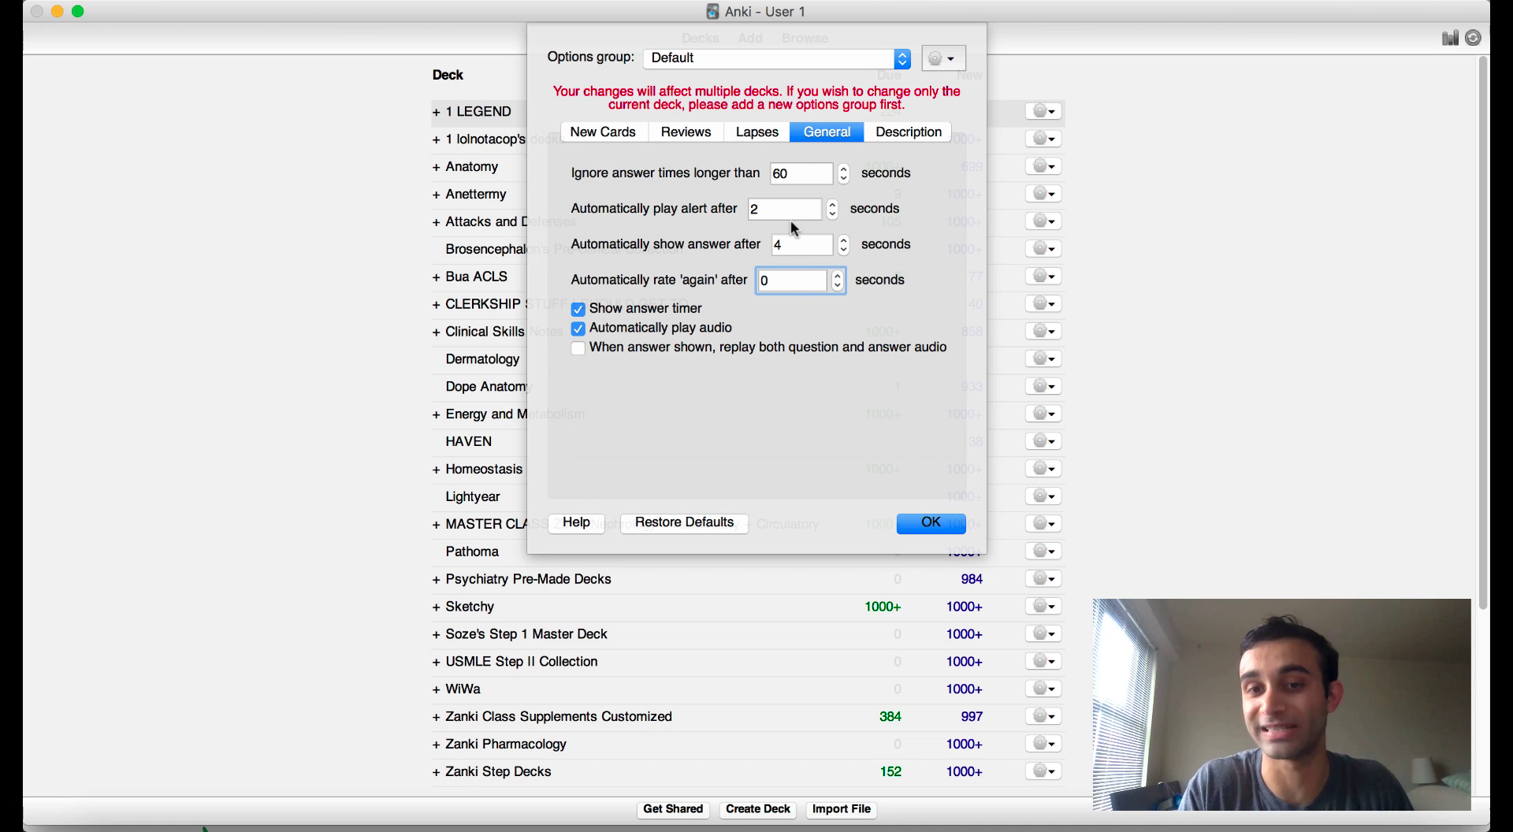
click(811, 209)
click(820, 243)
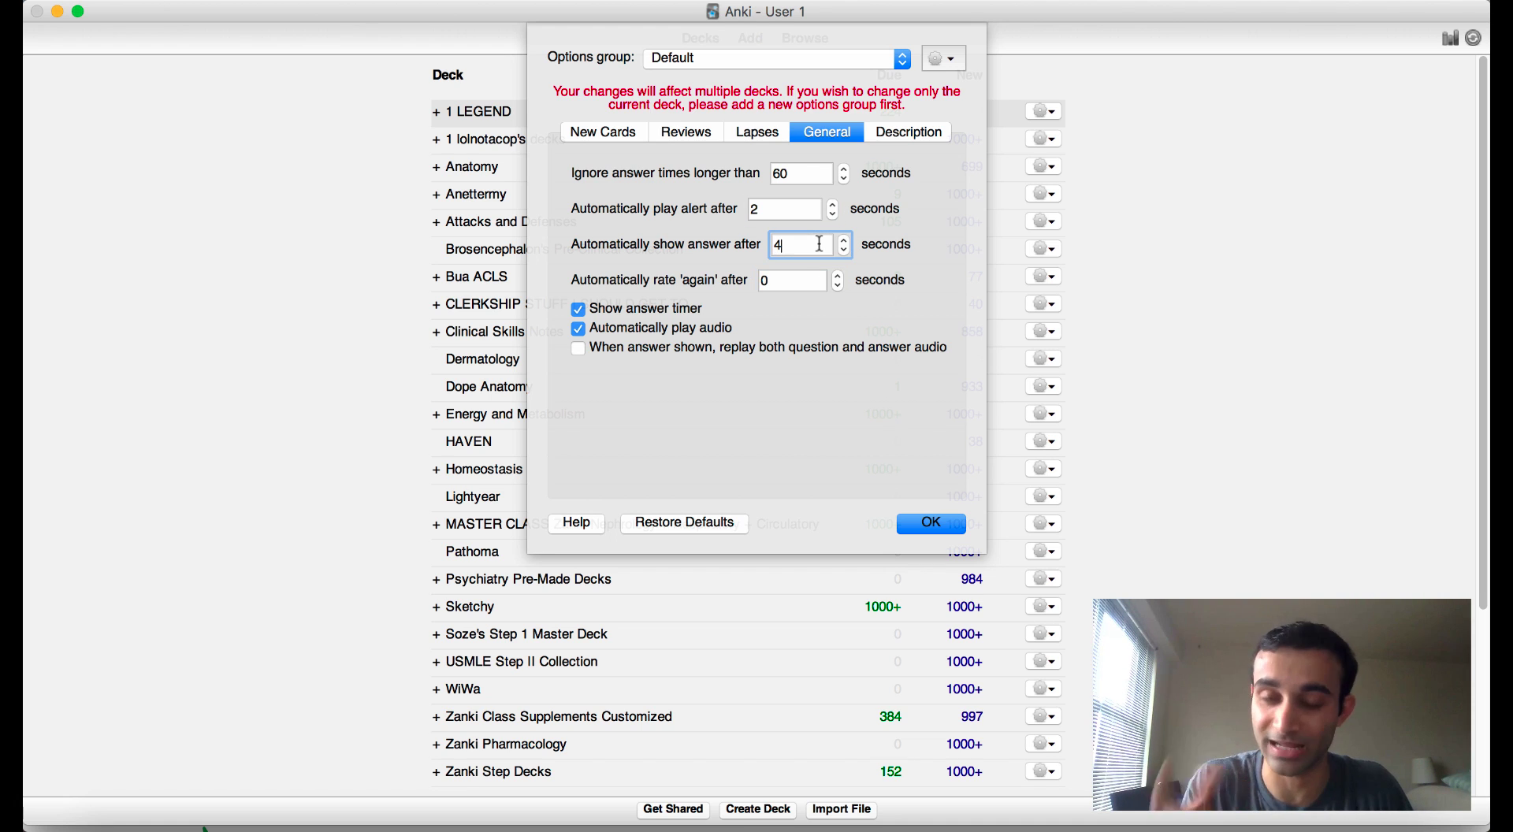